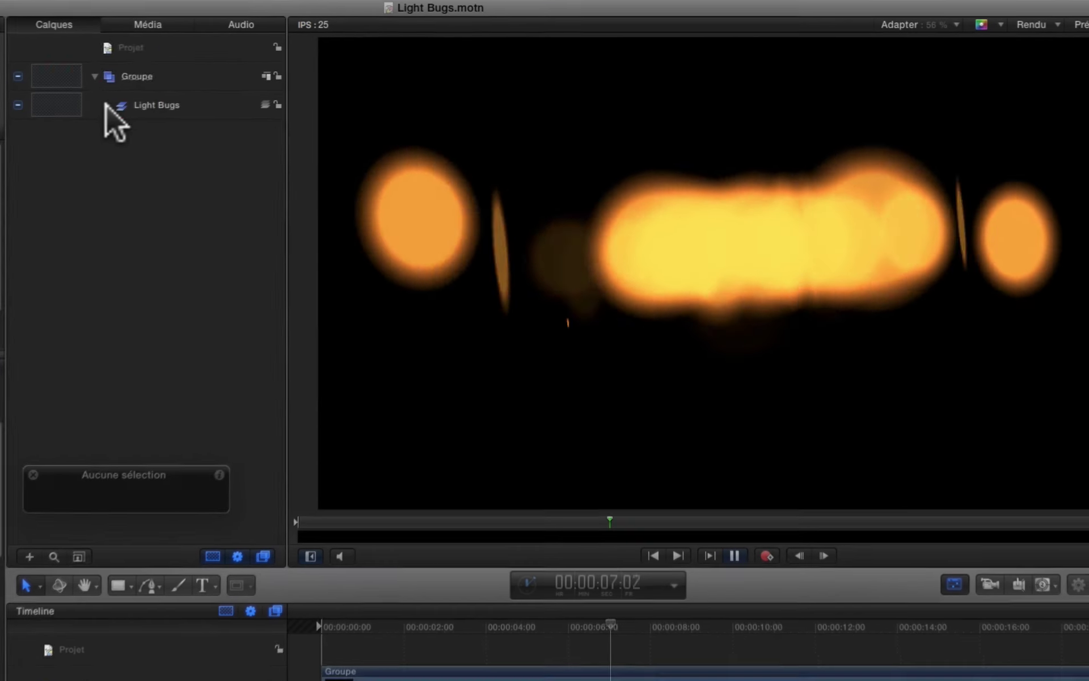
- Publish the Vitesse parameter of the Emitter's Oscillate Rotation Y behavior and check it among the project's published parameters
{"action": "left_click", "coordinate": [194, 88]}
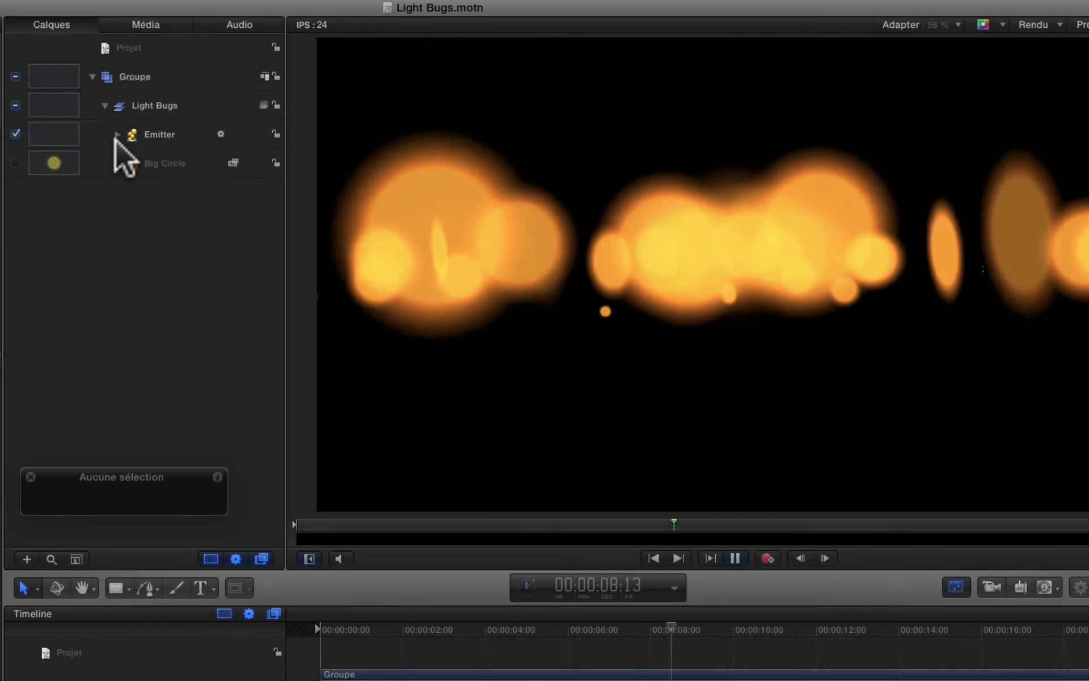
{"action": "left_click", "coordinate": [117, 134]}
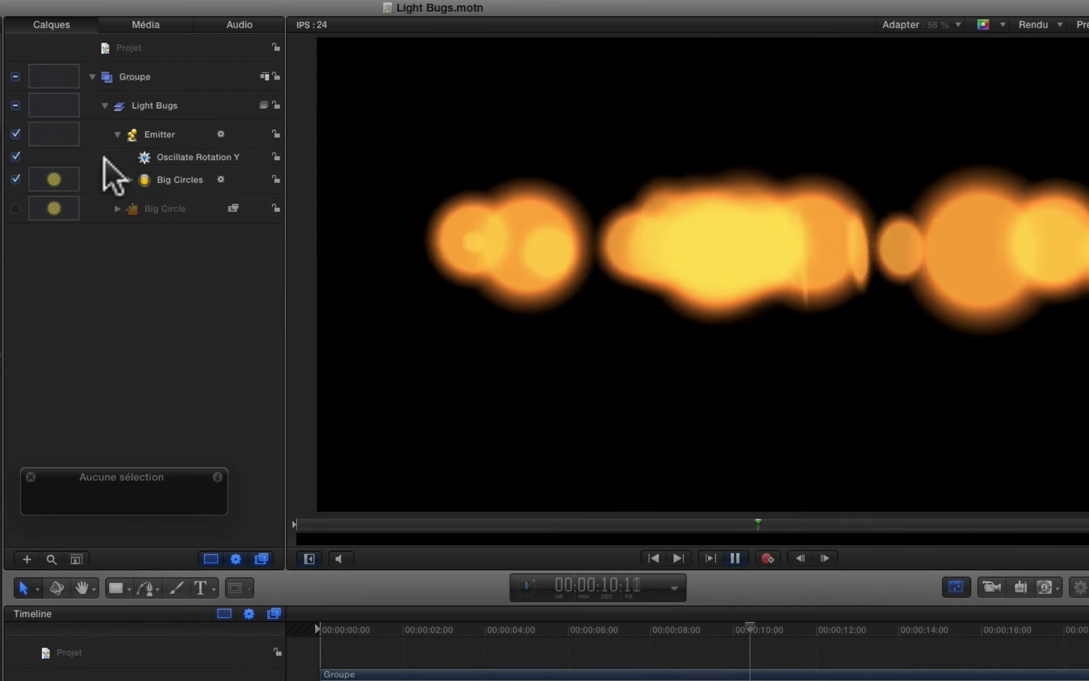
{"action": "left_click", "coordinate": [184, 157]}
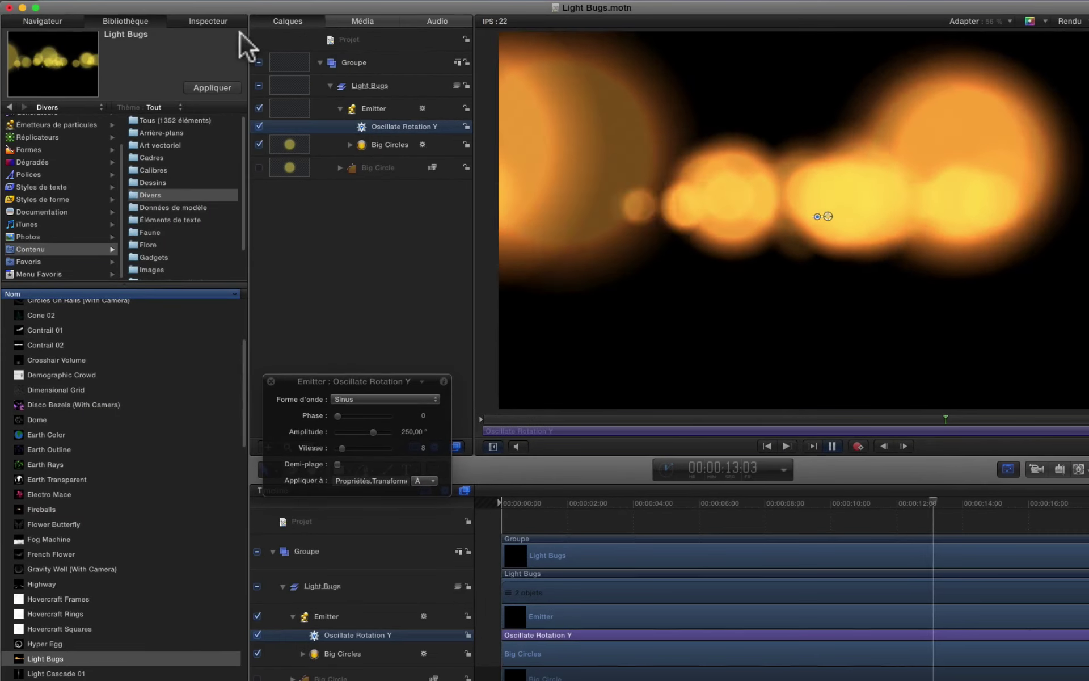
{"action": "left_click", "coordinate": [213, 23]}
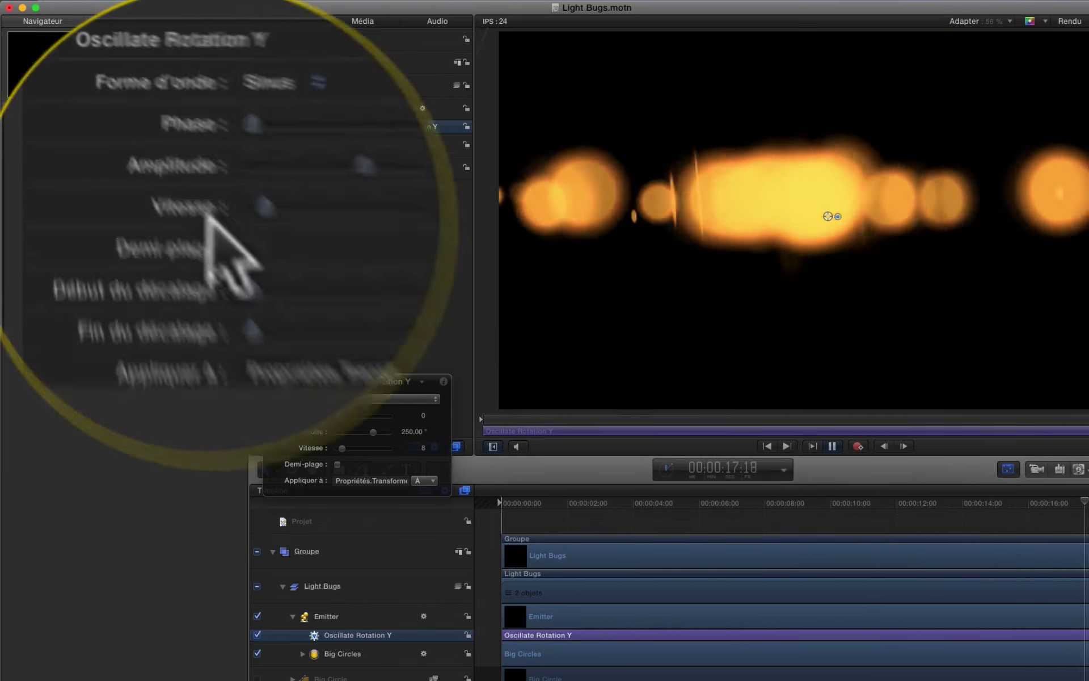
{"action": "right_click", "coordinate": [69, 196]}
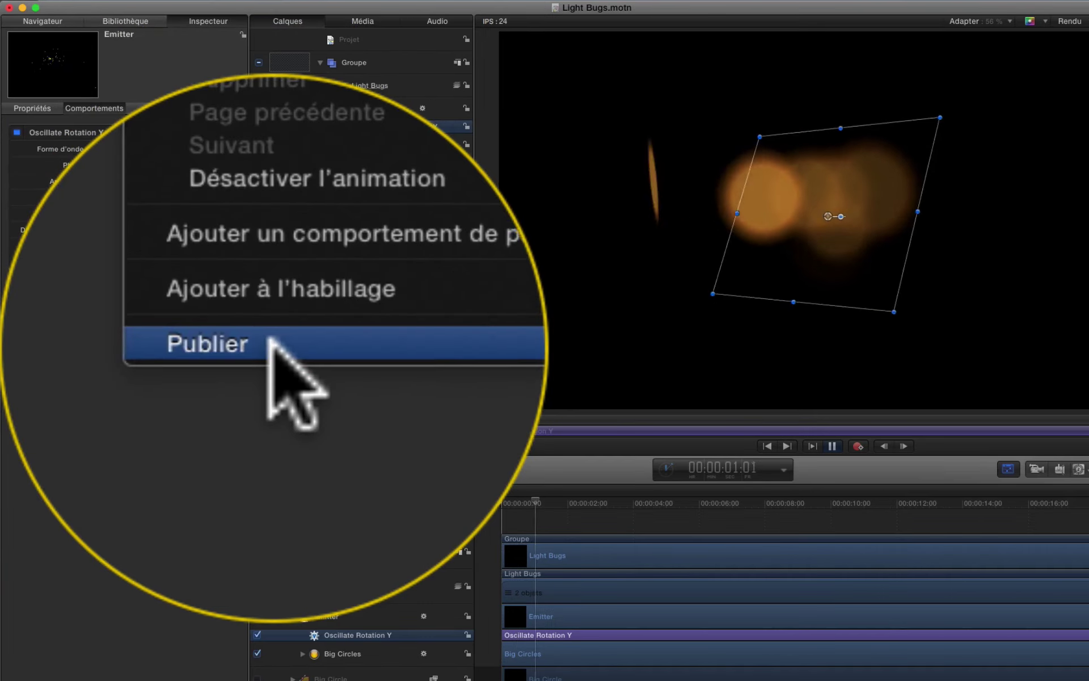
{"action": "left_click", "coordinate": [121, 344]}
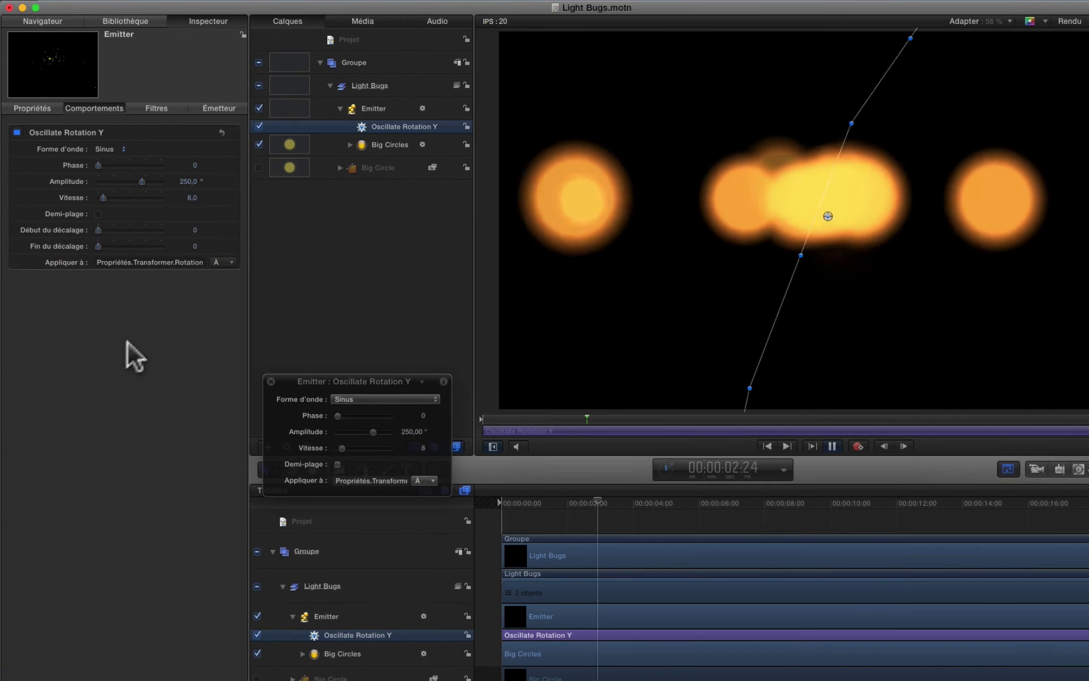
{"action": "left_click", "coordinate": [376, 40]}
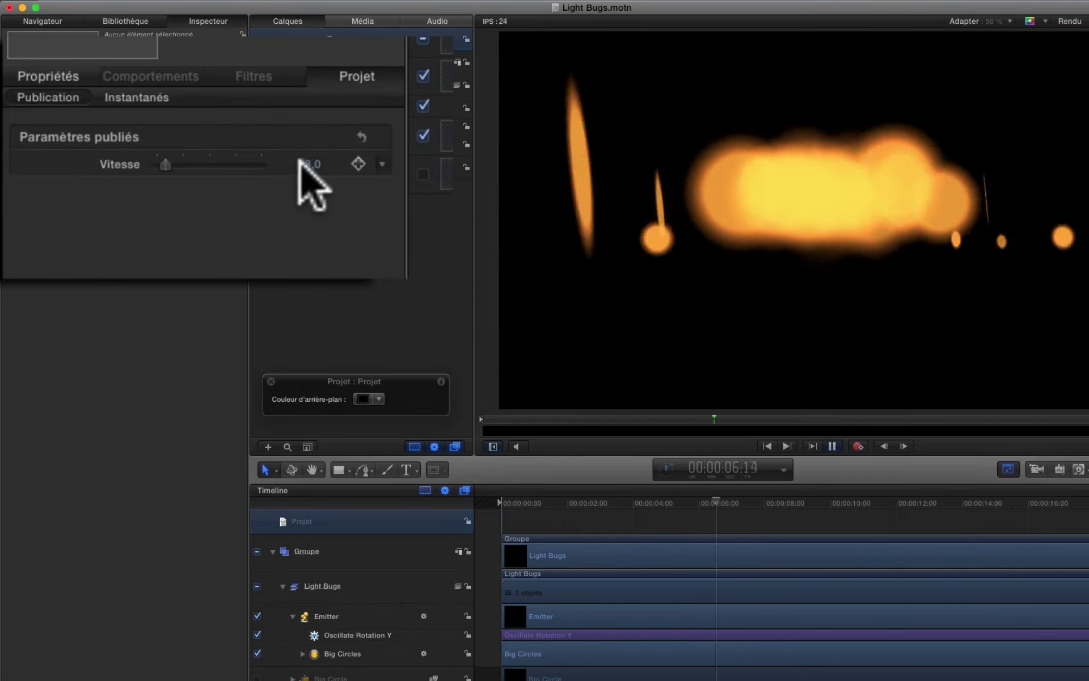
{"action": "left_click_drag", "start_coordinate": [306, 164], "coordinate": [323, 168]}
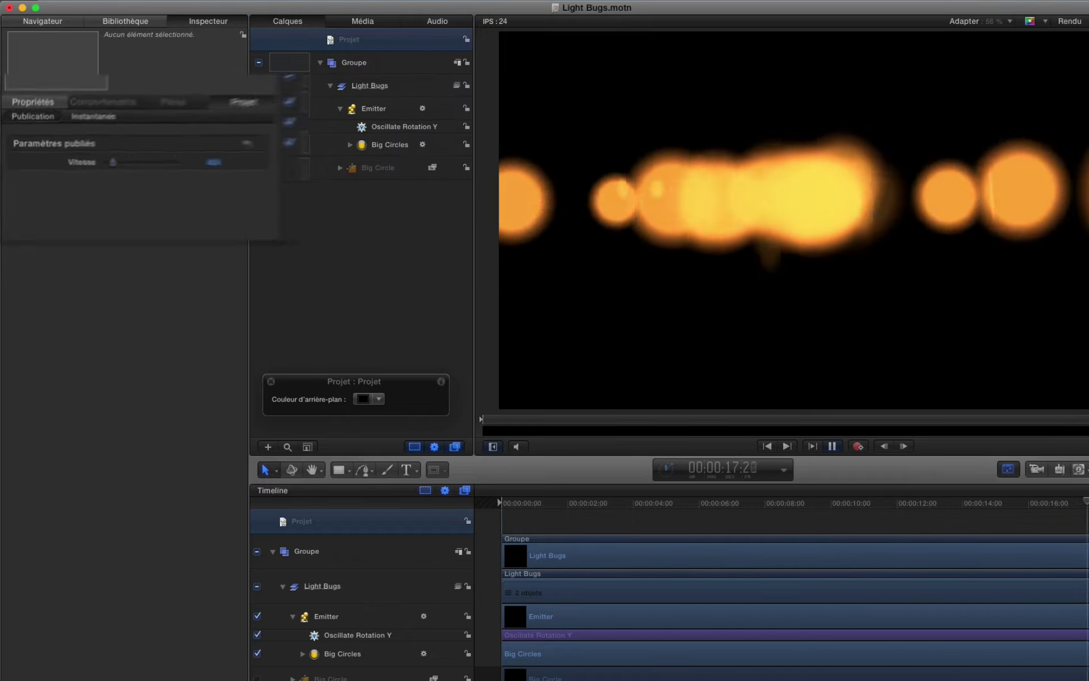
- Set the Emitter's Source d'émission to 33 in its cell controls
{"action": "left_click", "coordinate": [366, 105]}
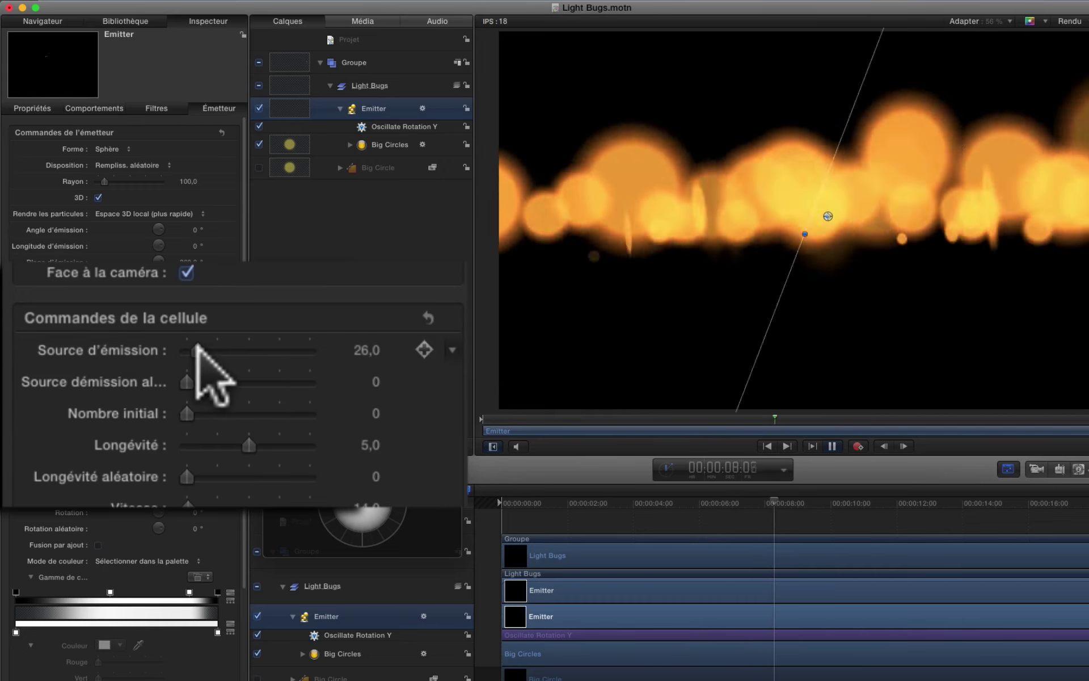
{"action": "left_click_drag", "start_coordinate": [197, 345], "coordinate": [192, 344]}
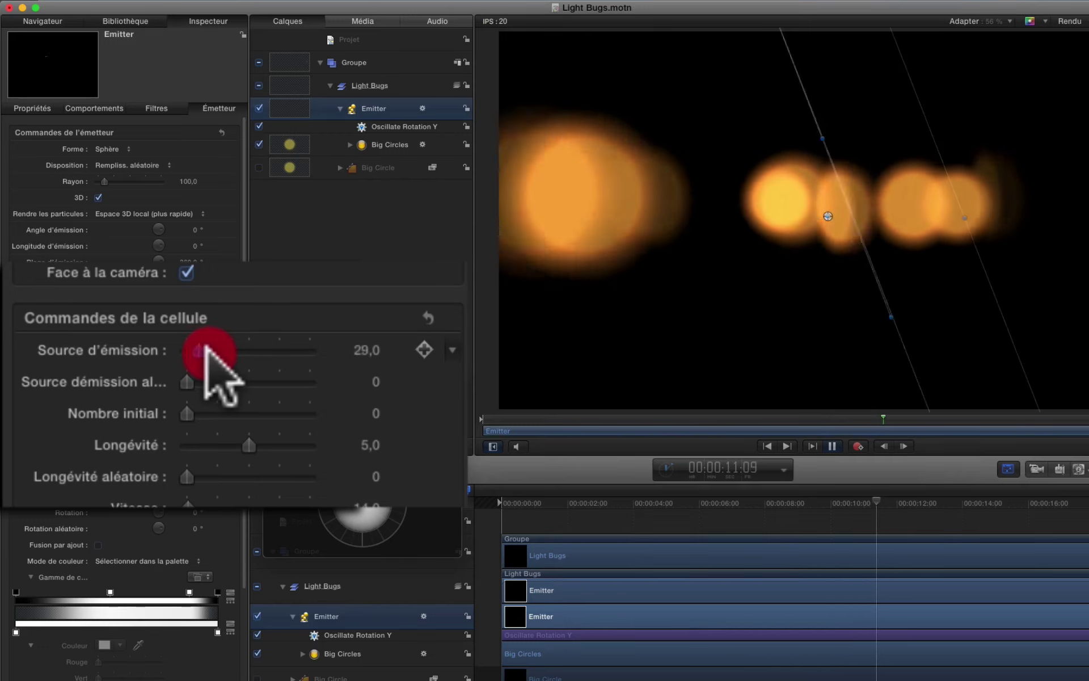
{"action": "left_click_drag", "start_coordinate": [212, 348], "coordinate": [199, 348]}
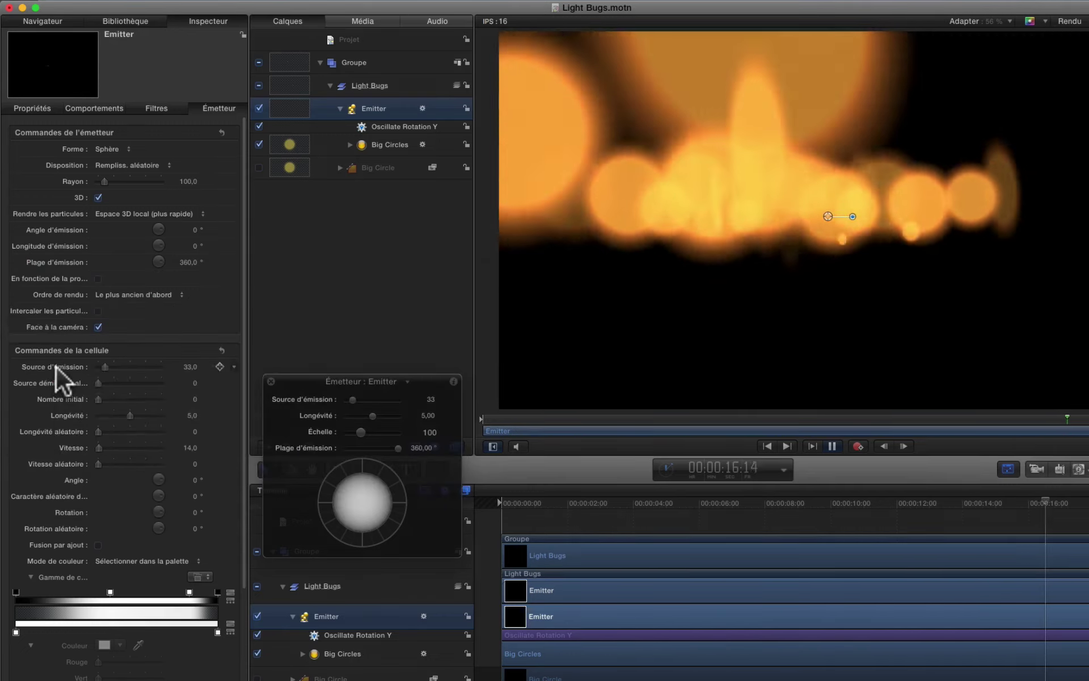
- Publish the Emitter's Source d'émission parameter and view the project's published parameters
{"action": "right_click", "coordinate": [56, 366]}
{"action": "right_click", "coordinate": [50, 366]}
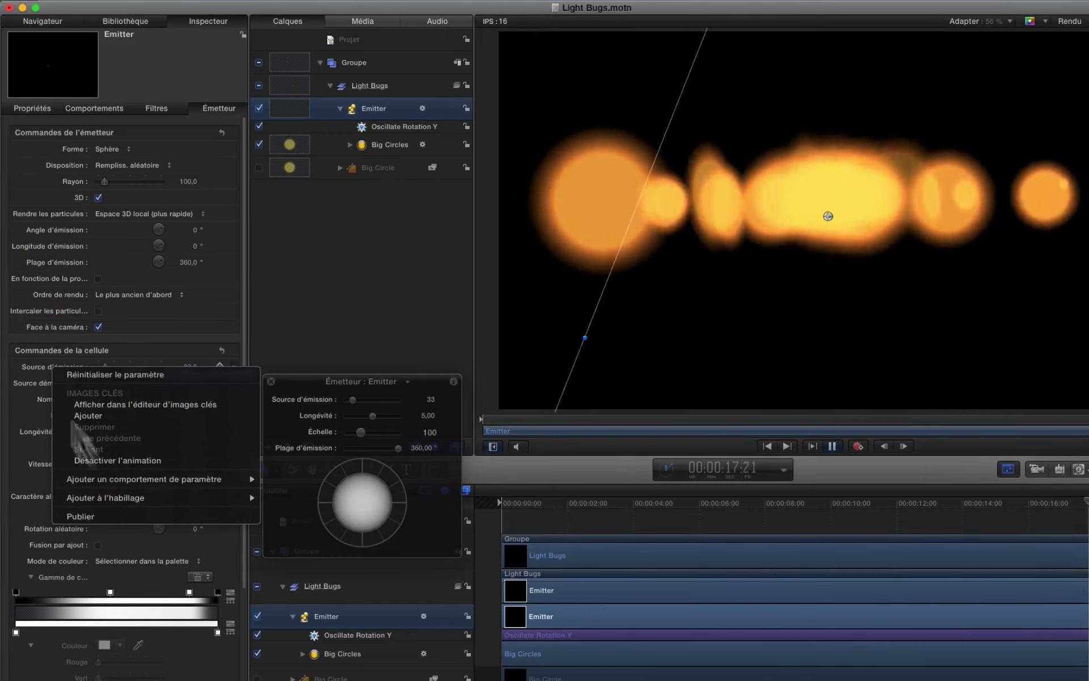
{"action": "left_click", "coordinate": [91, 513]}
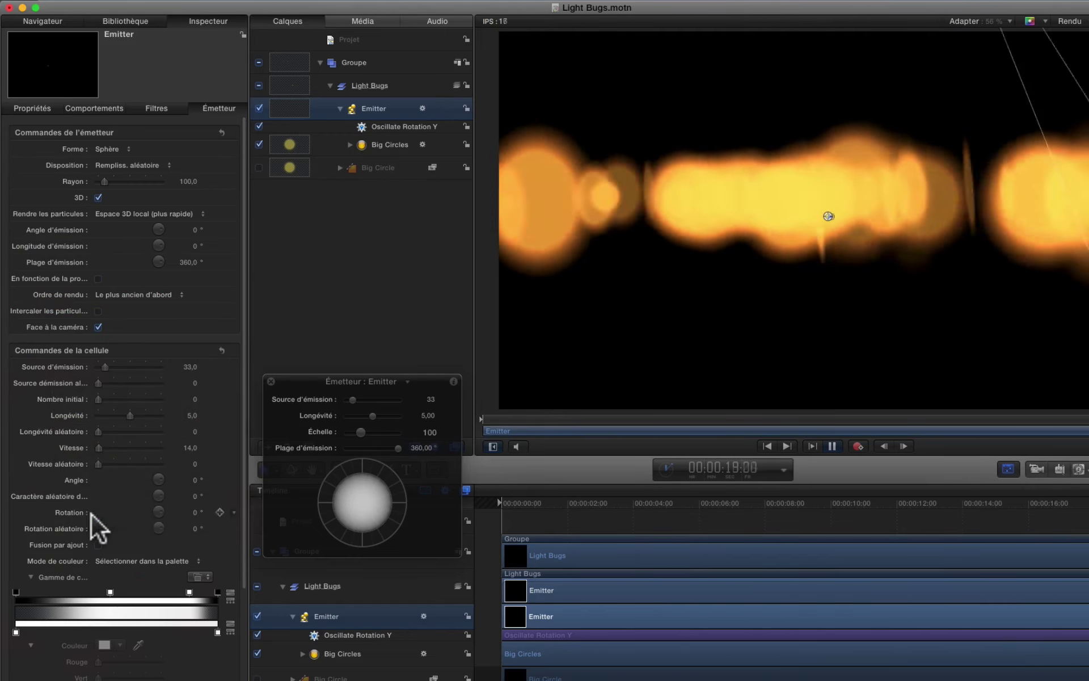
{"action": "left_click", "coordinate": [374, 40]}
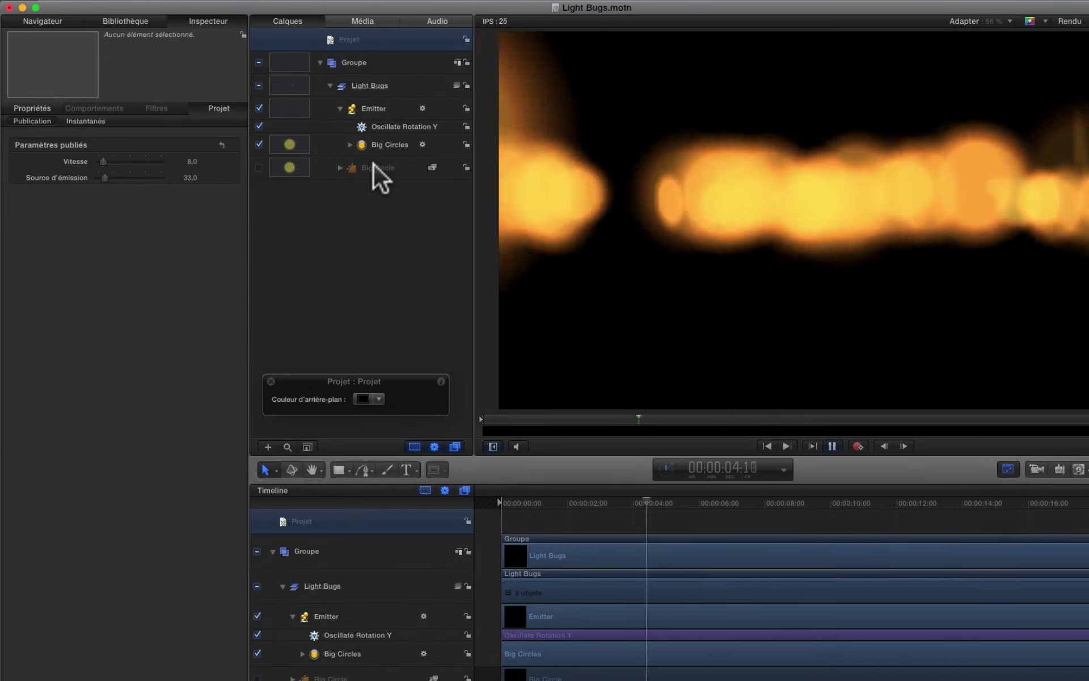
- Publish the fill color parameter of the Big Circle shape
{"action": "left_click", "coordinate": [373, 166]}
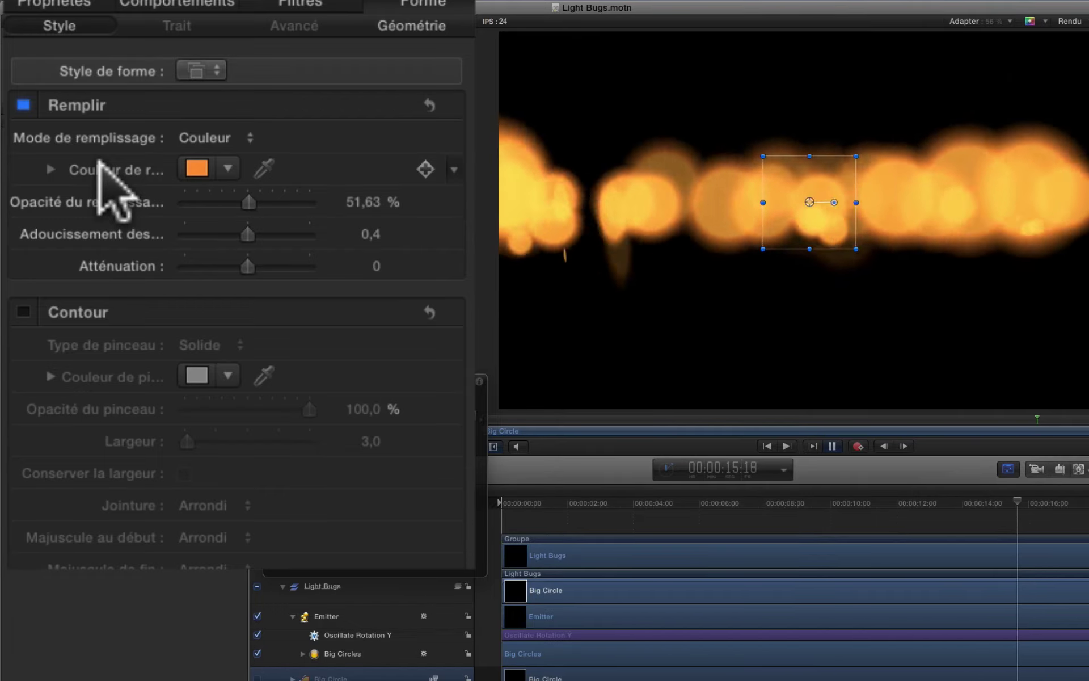
{"action": "right_click", "coordinate": [100, 162]}
{"action": "left_click", "coordinate": [233, 460]}
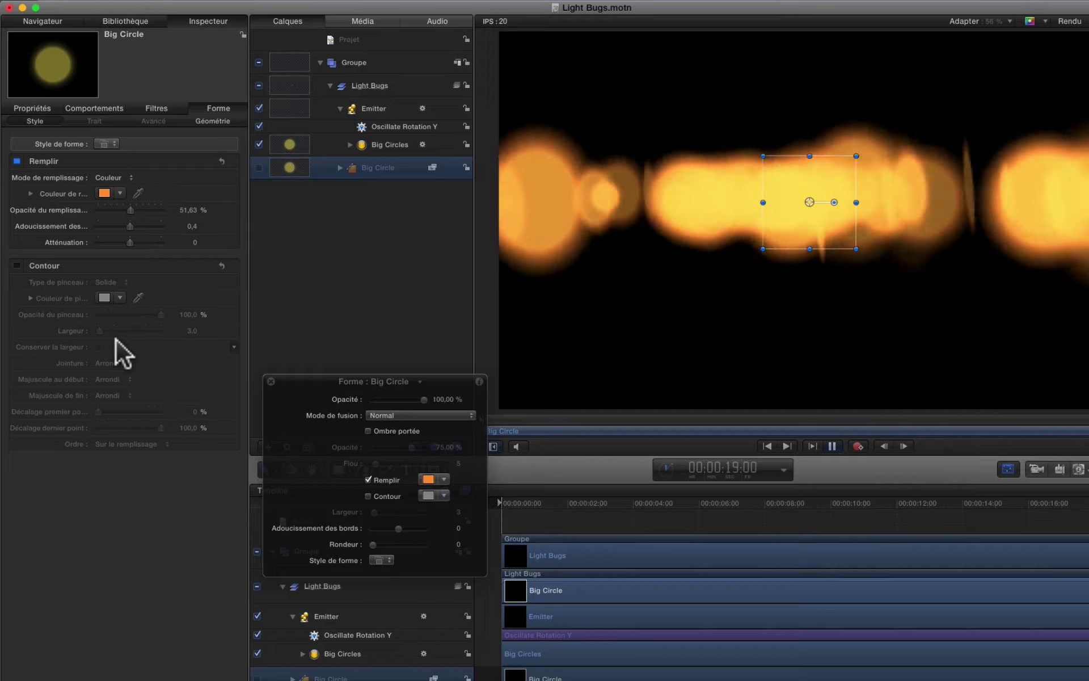
{"action": "left_click", "coordinate": [375, 42]}
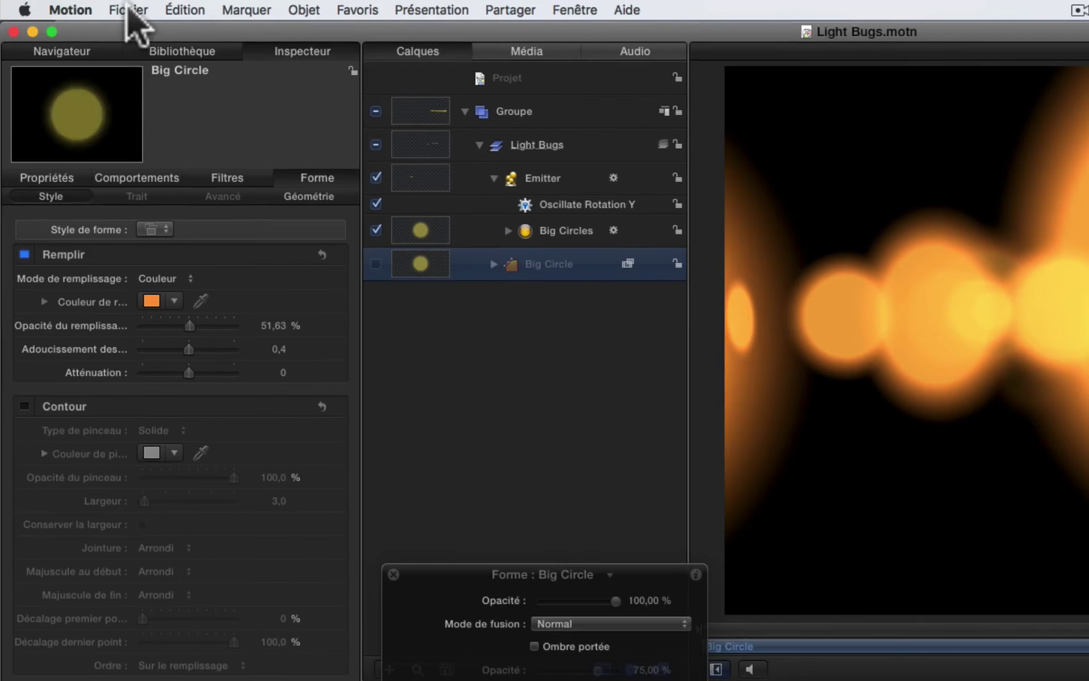
{"action": "left_click", "coordinate": [128, 10]}
{"action": "left_click", "coordinate": [139, 145]}
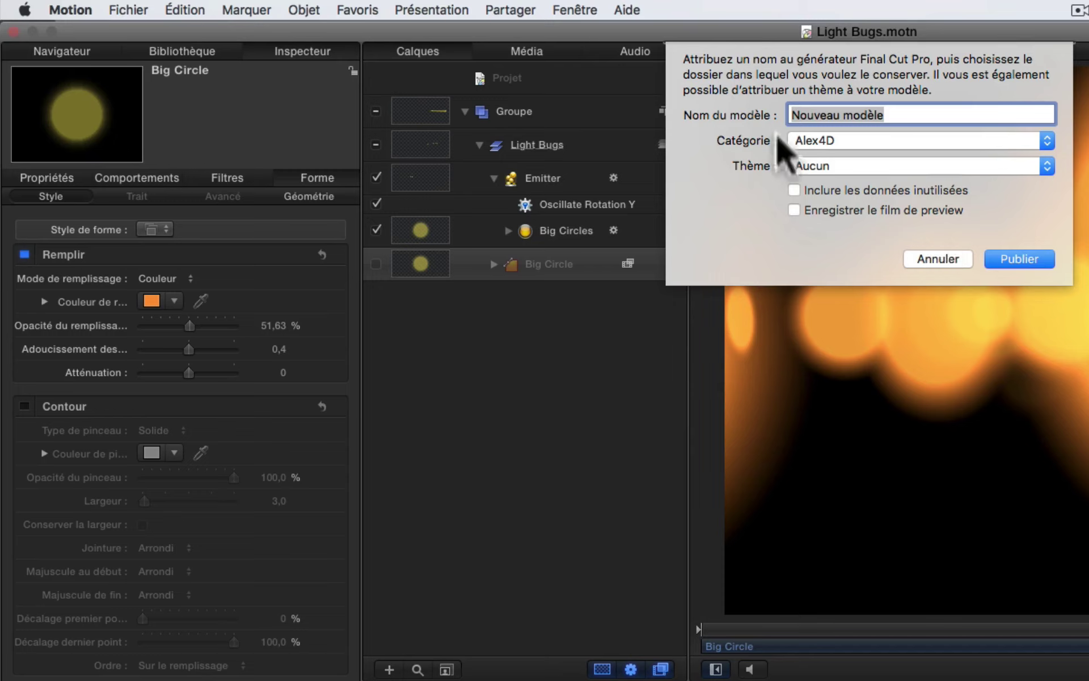
{"action": "left_click", "coordinate": [1044, 141]}
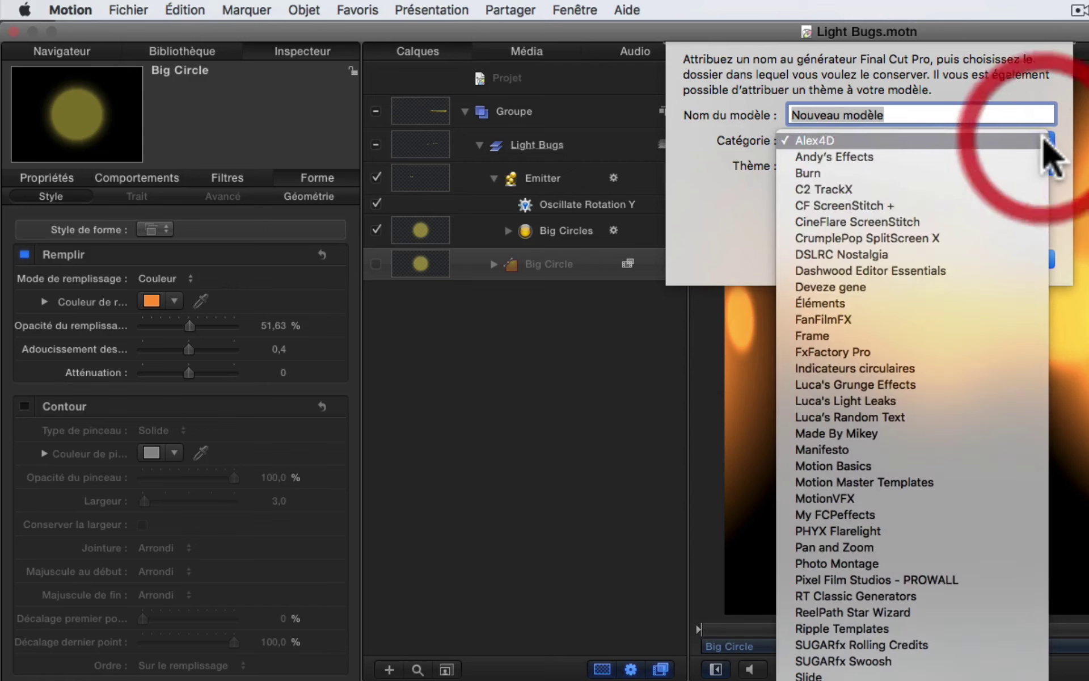
{"action": "left_click", "coordinate": [922, 287]}
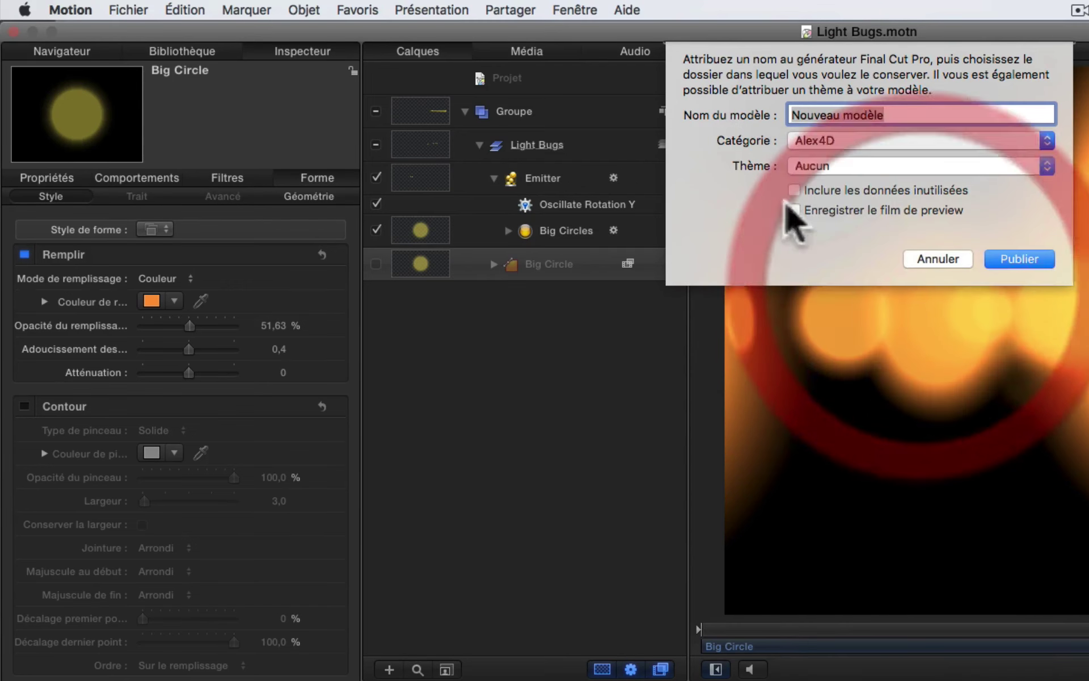
{"action": "left_click", "coordinate": [938, 260]}
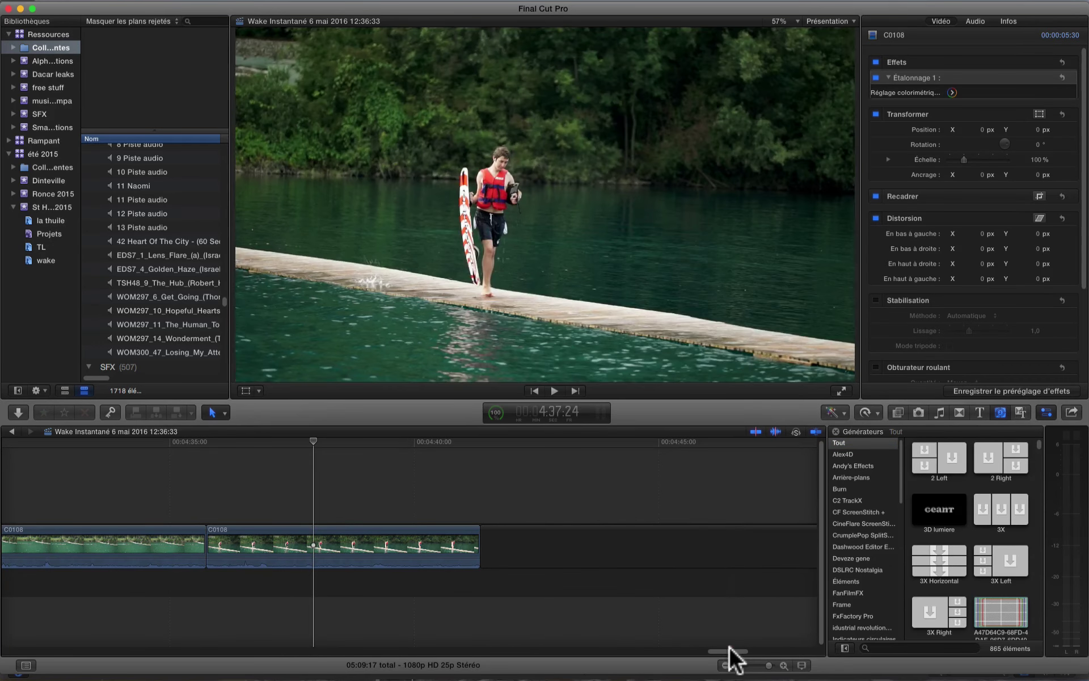
- Switch to Final Cut Pro and add the custom Light Bugs generator above the last C0108 clip, aligned with that clip's start
{"action": "left_click_drag", "start_coordinate": [735, 650], "coordinate": [726, 650]}
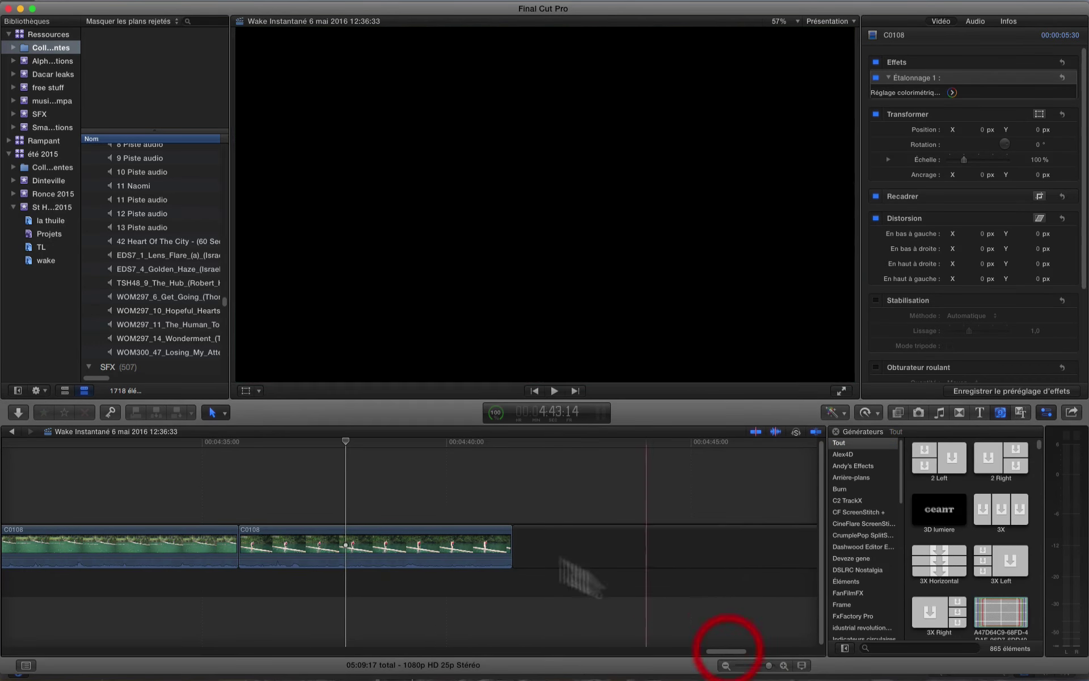
{"action": "left_click", "coordinate": [302, 441]}
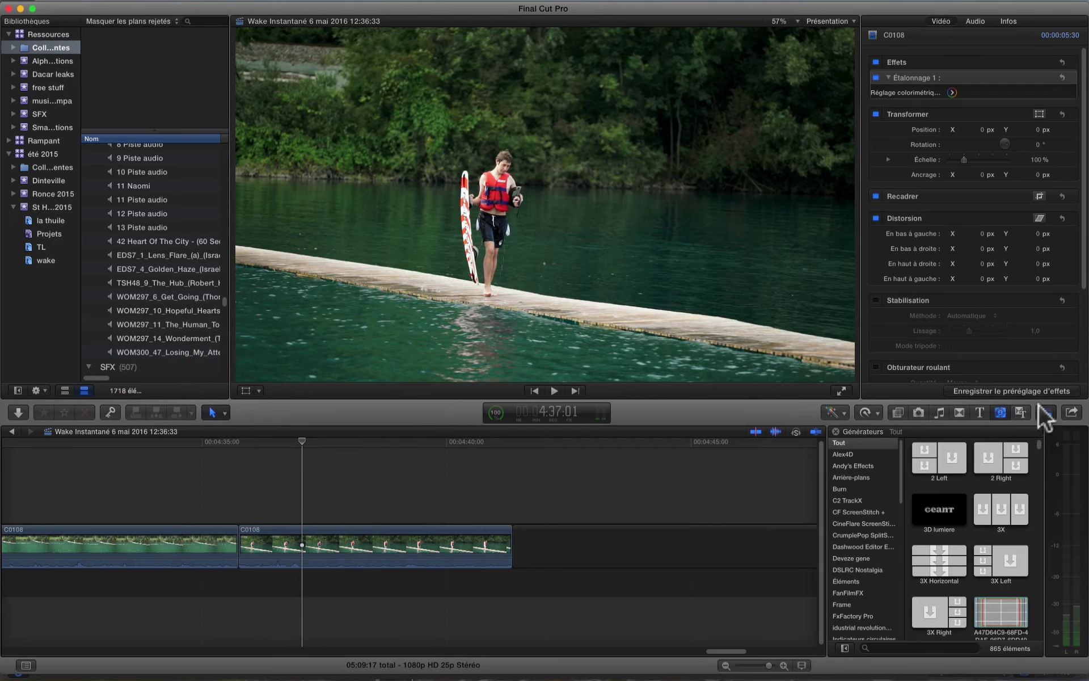
{"action": "left_click", "coordinate": [860, 559]}
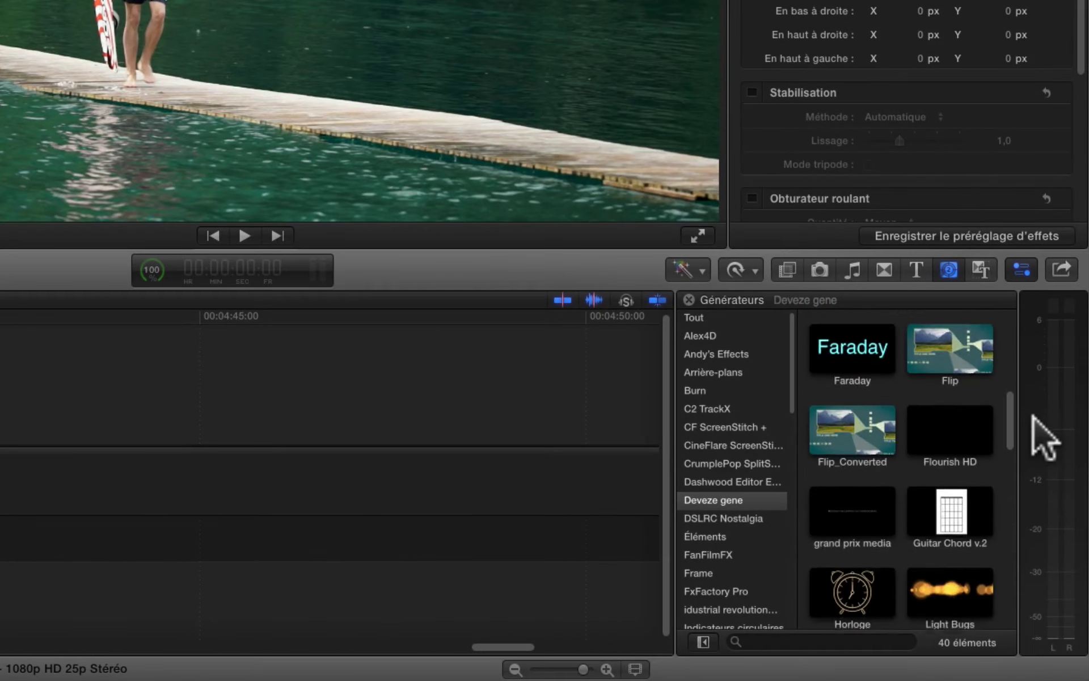
{"action": "left_click", "coordinate": [1030, 432]}
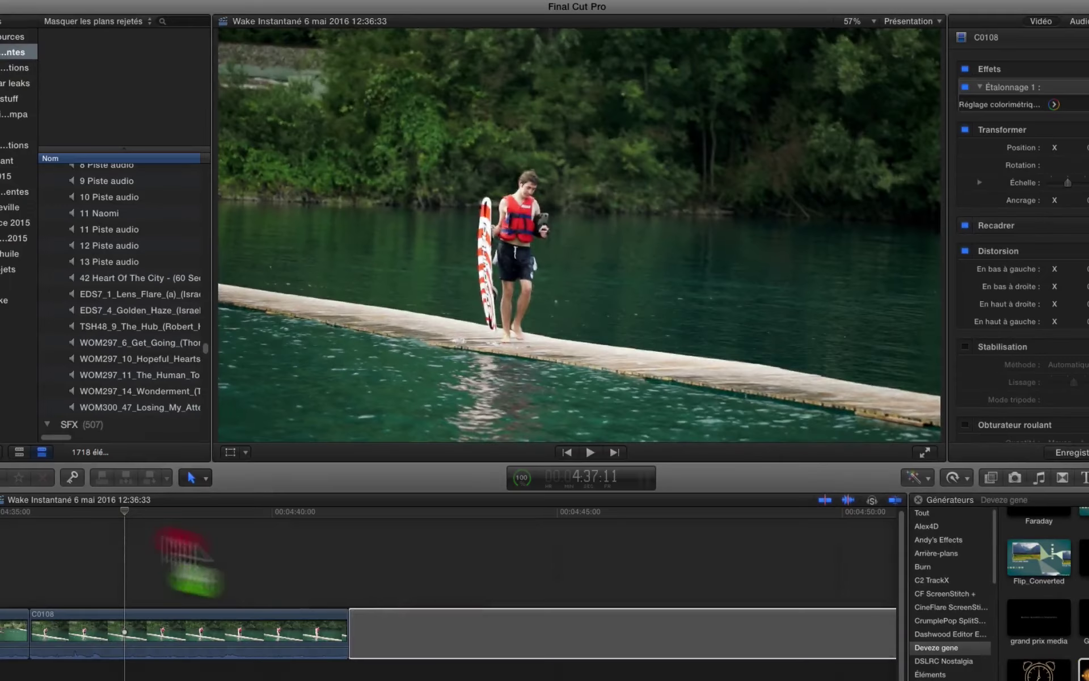
{"action": "left_click_drag", "start_coordinate": [182, 542], "coordinate": [33, 569]}
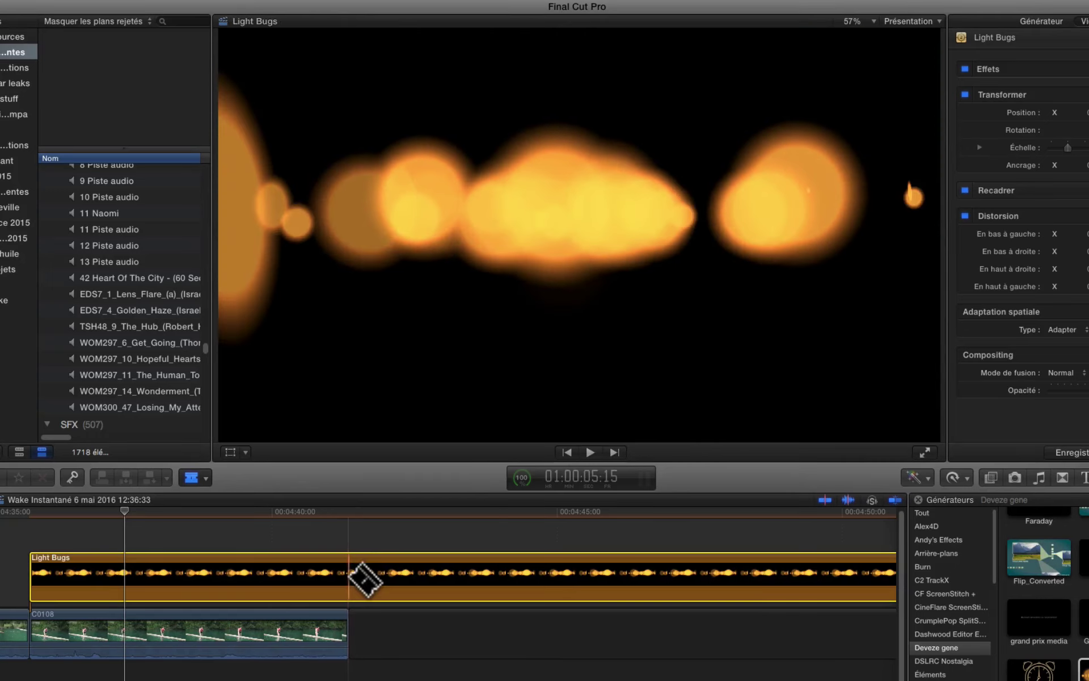
- Trim the Light Bugs generator to the end of the last C0108 clip and set its Y position to -411 px
{"action": "left_click", "coordinate": [352, 574]}
{"action": "key", "text": "a"}
{"action": "left_click", "coordinate": [393, 573]}
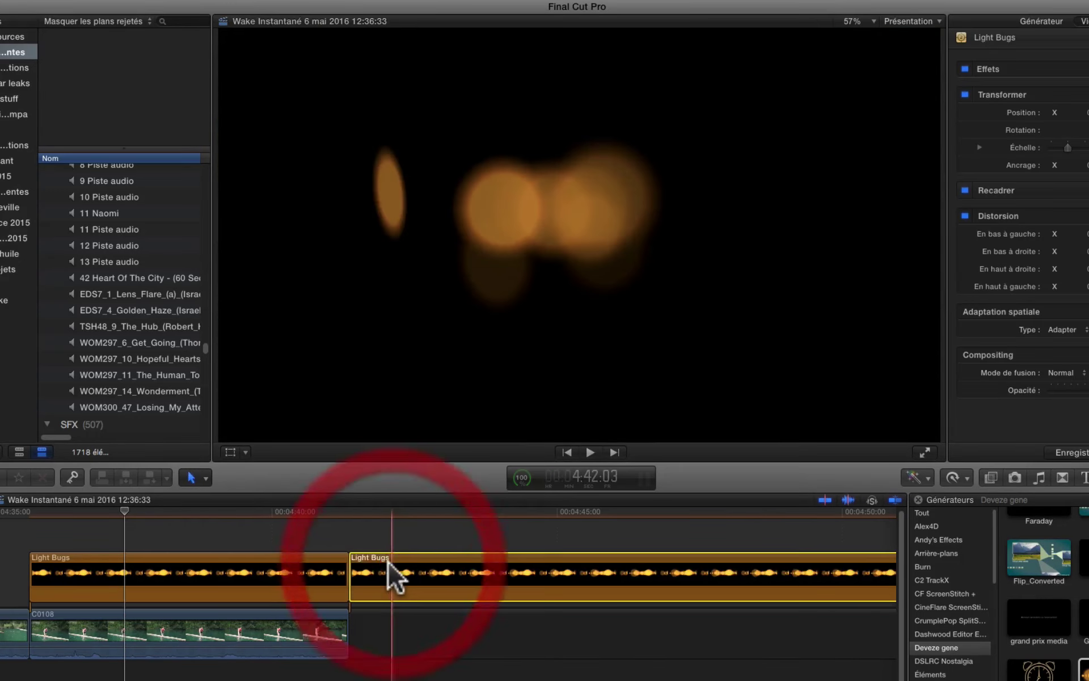
{"action": "key", "text": "Delete"}
{"action": "left_click", "coordinate": [192, 561]}
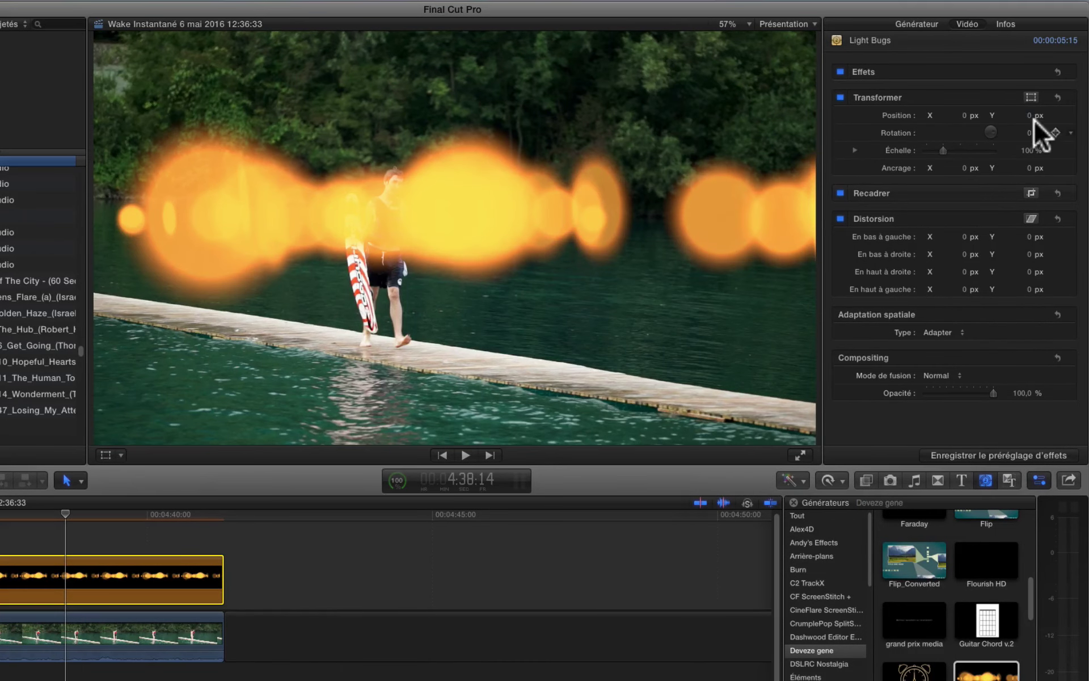
{"action": "left_click_drag", "start_coordinate": [1028, 114], "coordinate": [981, 115]}
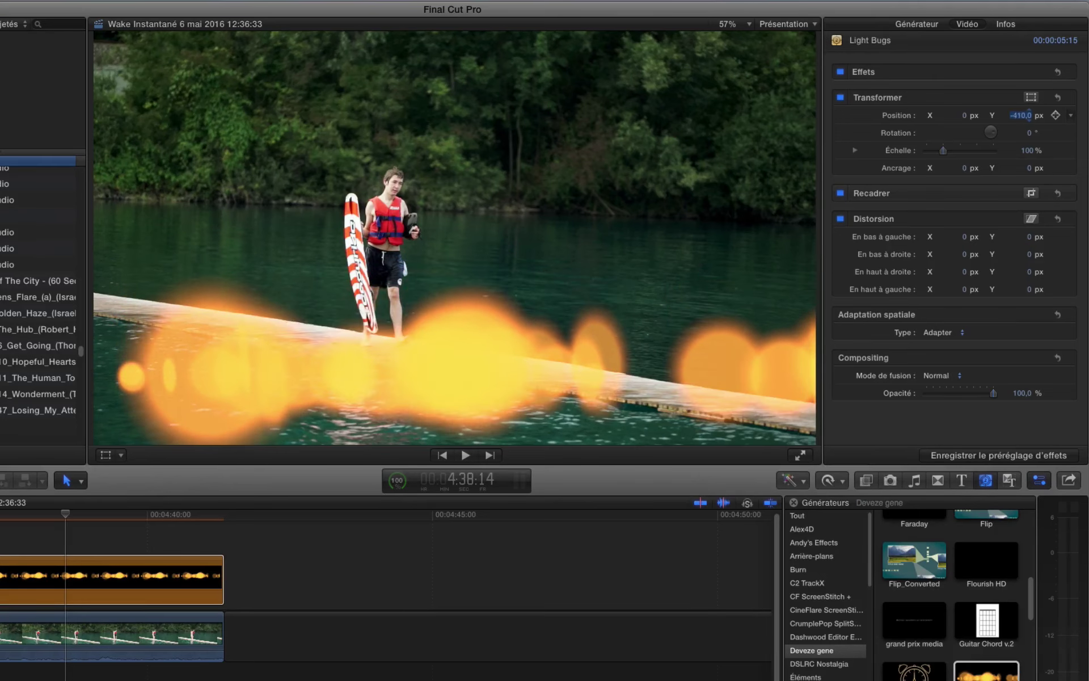
- Try the Mélange cru, Lumière linéaire and Différence blend modes on the Light Bugs generator, and set the blend mode to Exclusion
{"action": "left_click", "coordinate": [958, 373]}
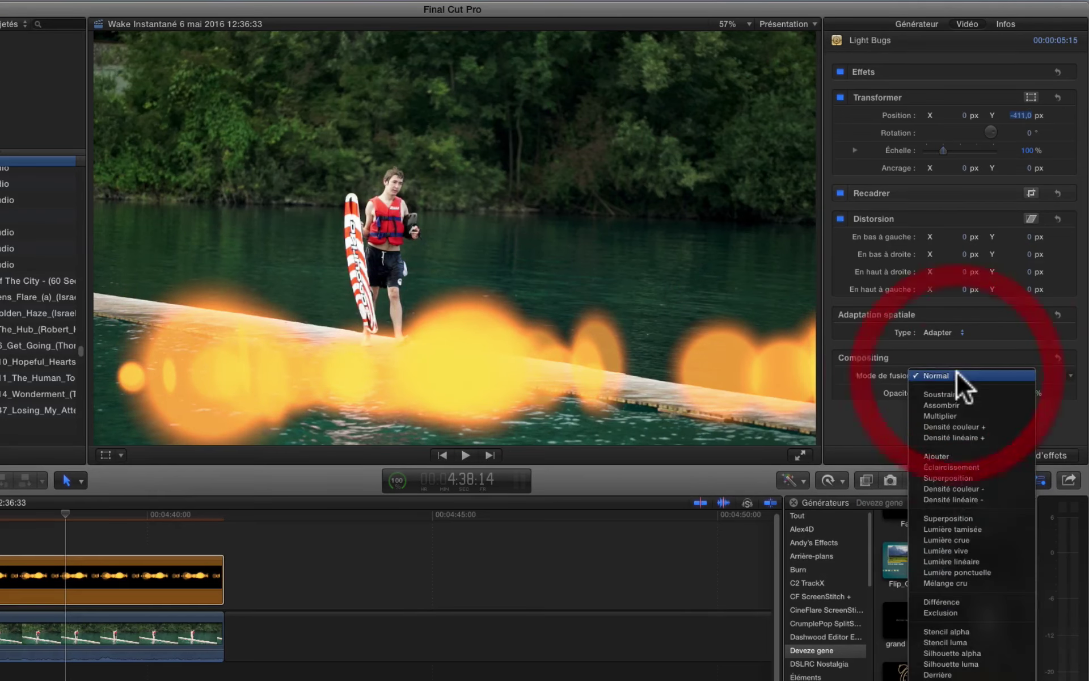
{"action": "left_click", "coordinate": [945, 581]}
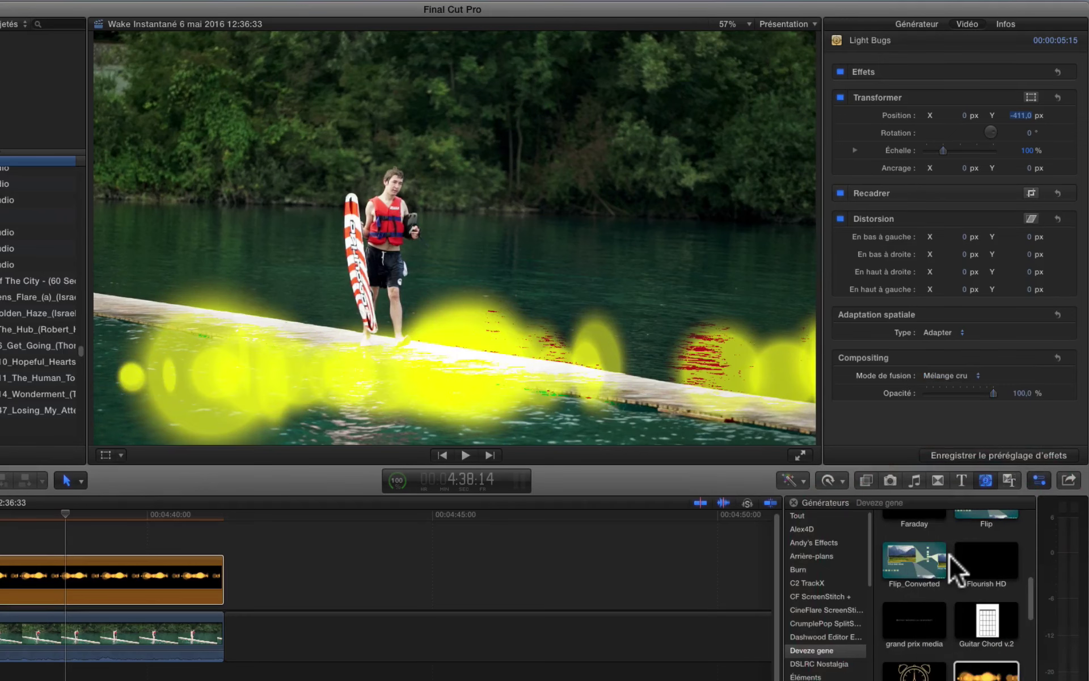
{"action": "left_click", "coordinate": [943, 376]}
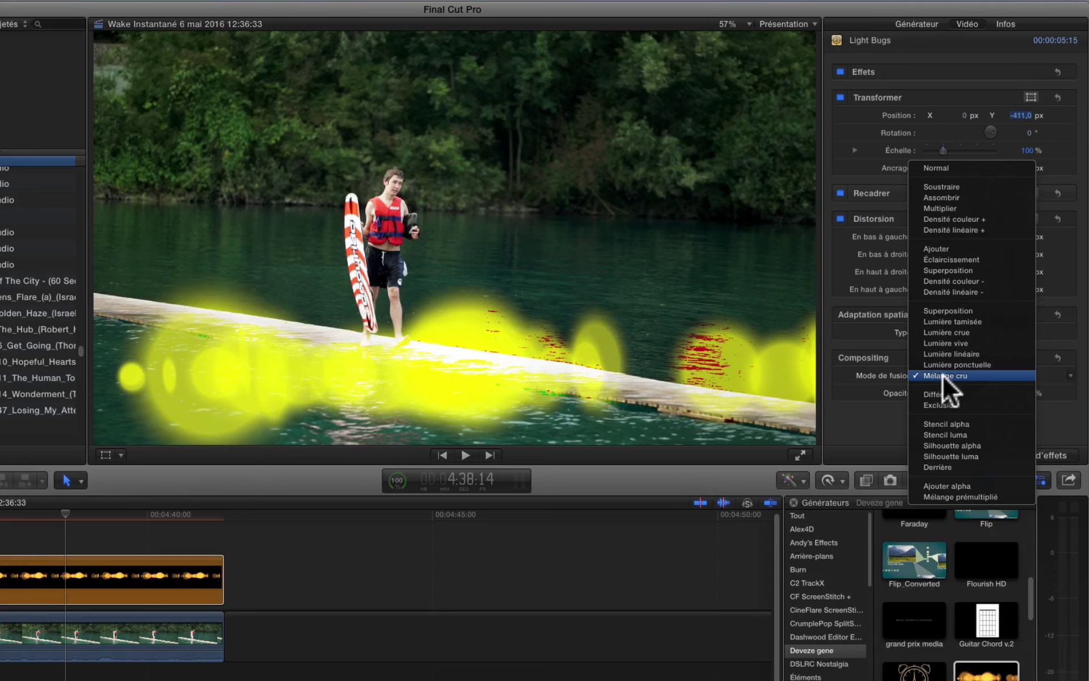
{"action": "left_click", "coordinate": [948, 353]}
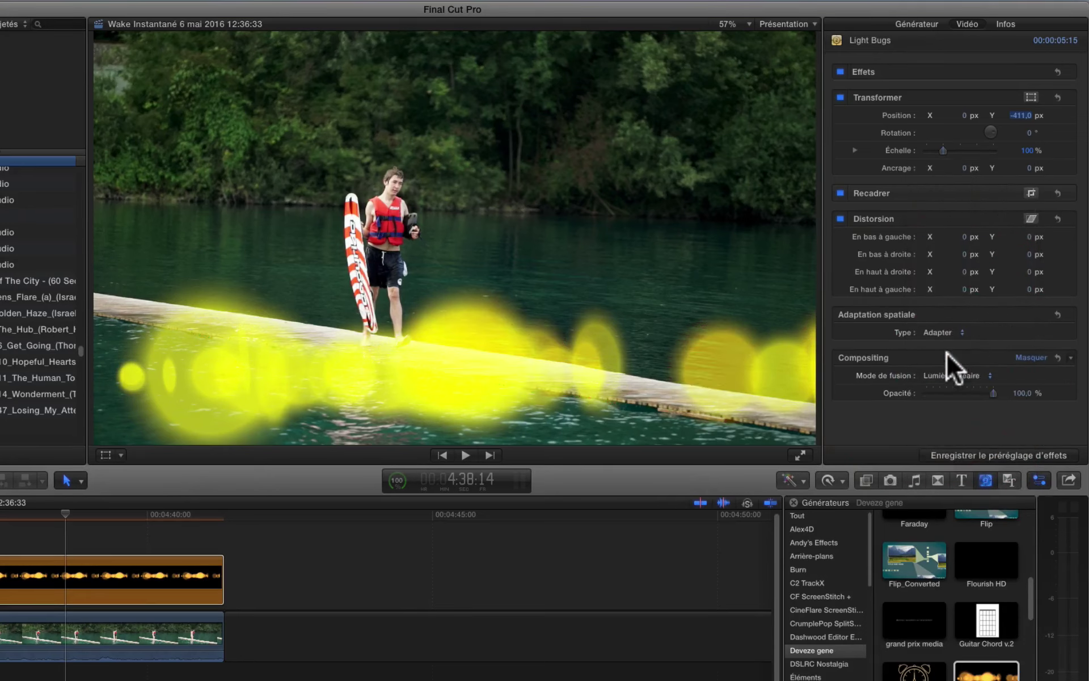
{"action": "left_click", "coordinate": [952, 376]}
{"action": "left_click", "coordinate": [944, 414]}
{"action": "left_click", "coordinate": [958, 374]}
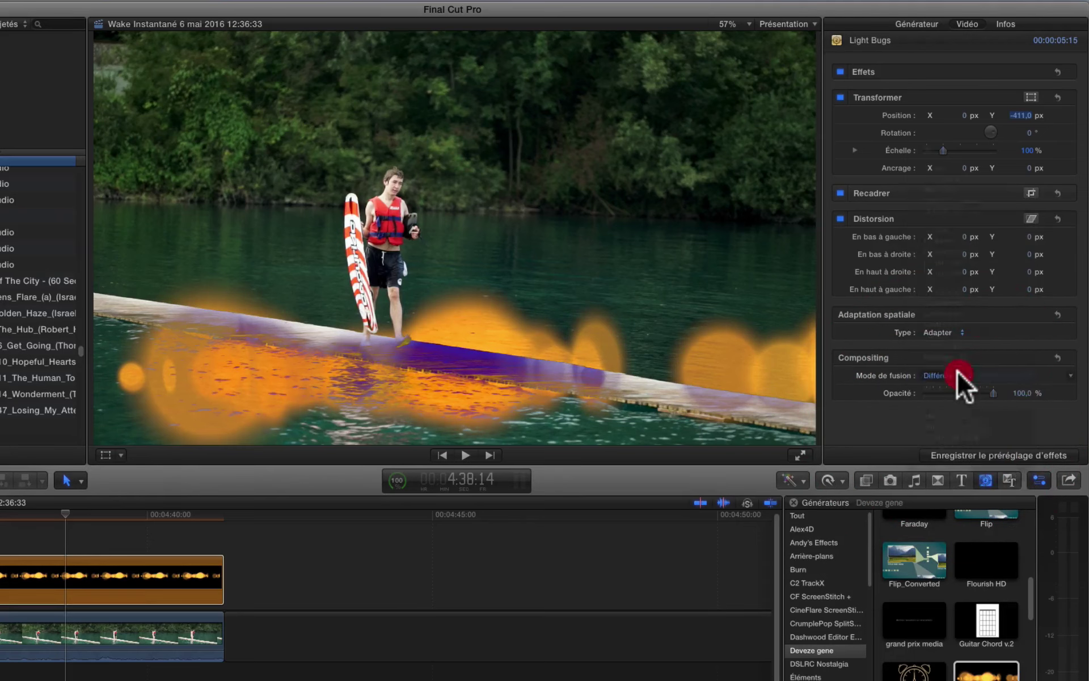
{"action": "left_click", "coordinate": [958, 386]}
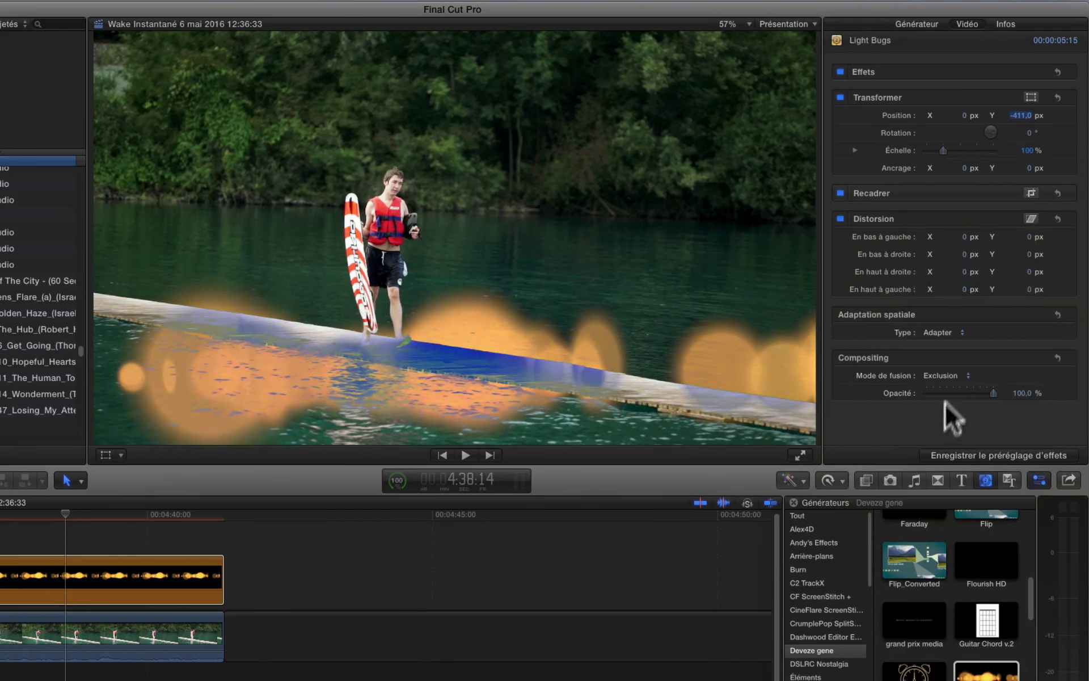
- Set the Light Bugs generator's opacity to 64.95%
{"action": "mouse_move", "coordinate": [985, 393]}
{"action": "left_mouse_down"}
{"action": "mouse_move", "coordinate": [958, 393]}
{"action": "mouse_move", "coordinate": [970, 392]}
{"action": "left_mouse_up"}
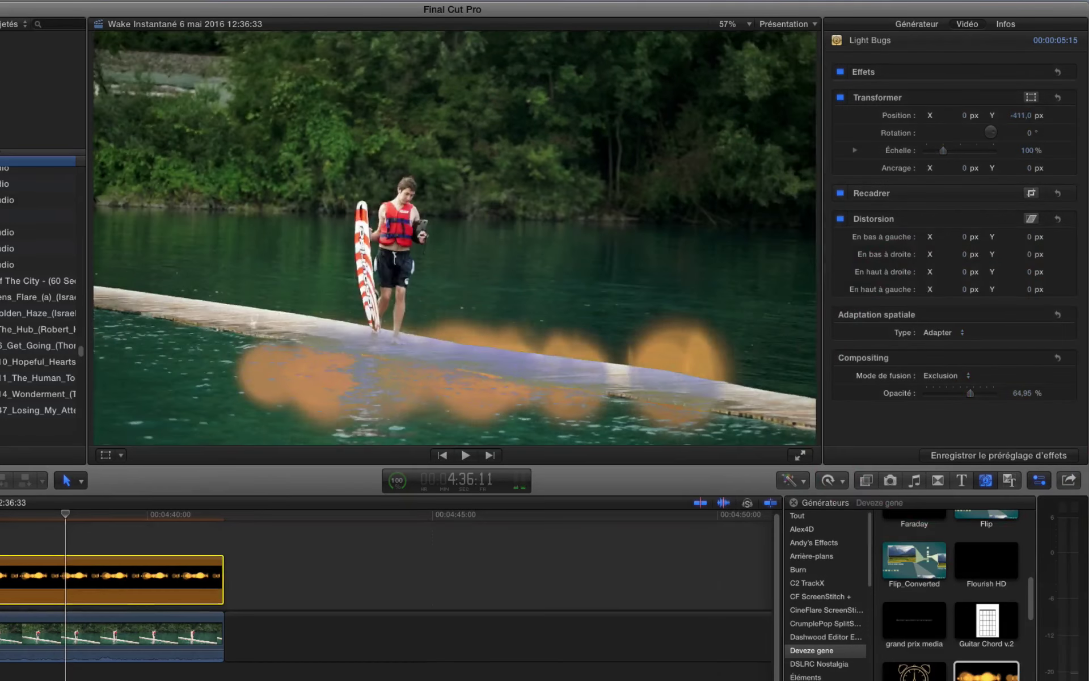
{"action": "left_click", "coordinate": [20, 564]}
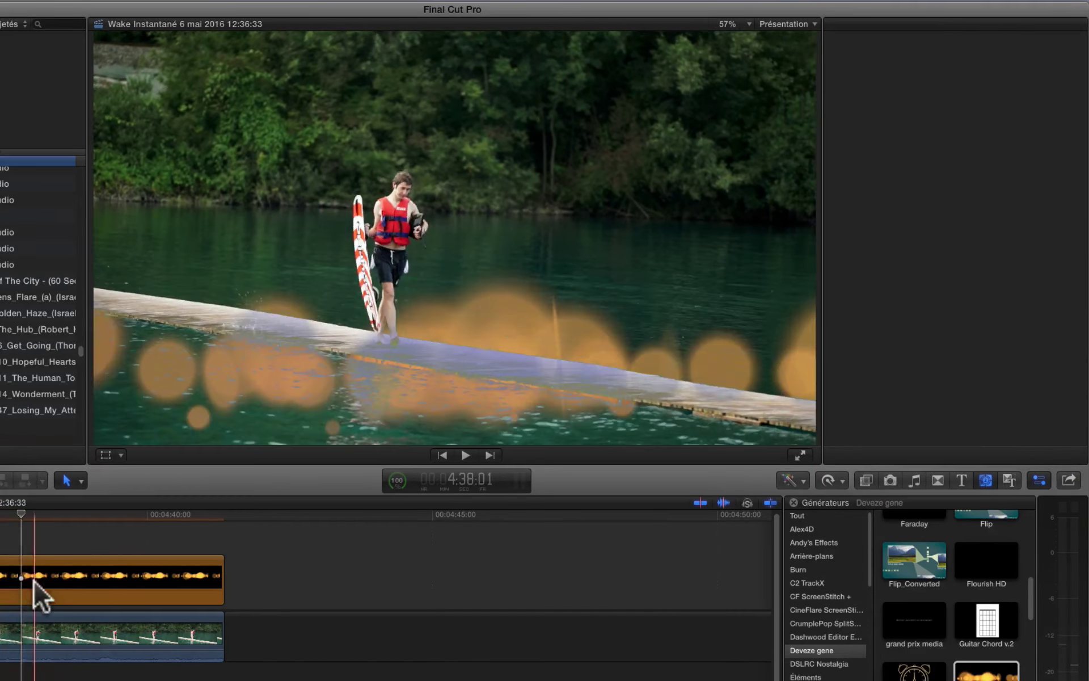
- Set the Light Bugs generator's published Vitesse to 12, Source d'émission to 45 and fill color to a pale orange, and play the result
{"action": "left_click", "coordinate": [34, 581]}
{"action": "left_click", "coordinate": [914, 24]}
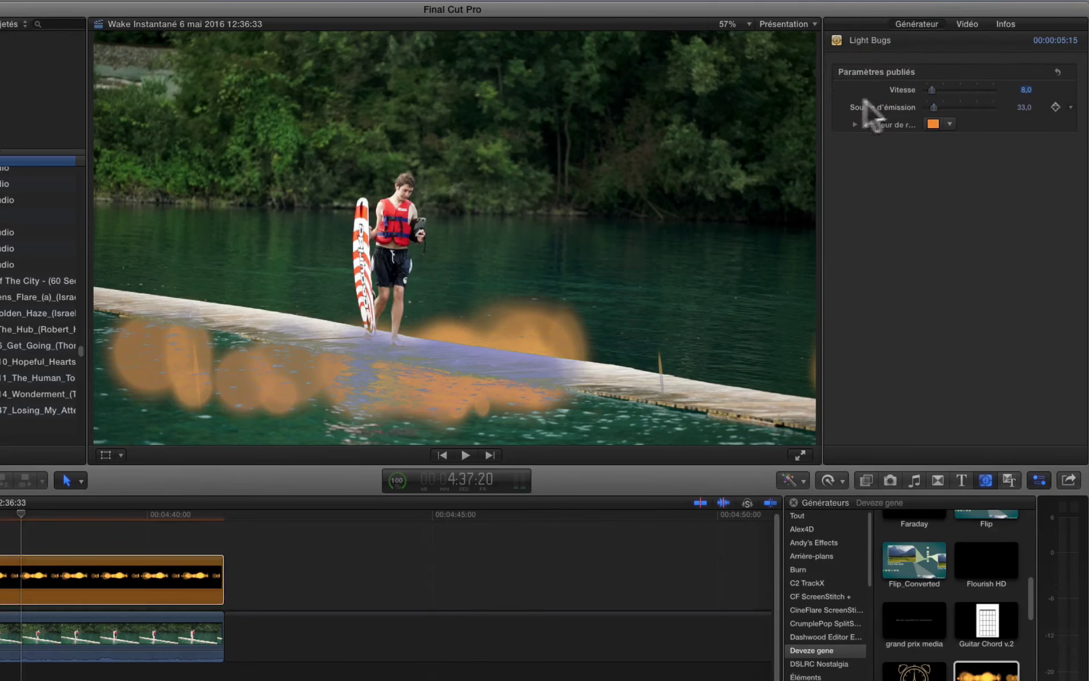
{"action": "left_click", "coordinate": [934, 90]}
{"action": "left_click_drag", "start_coordinate": [934, 89], "coordinate": [938, 107]}
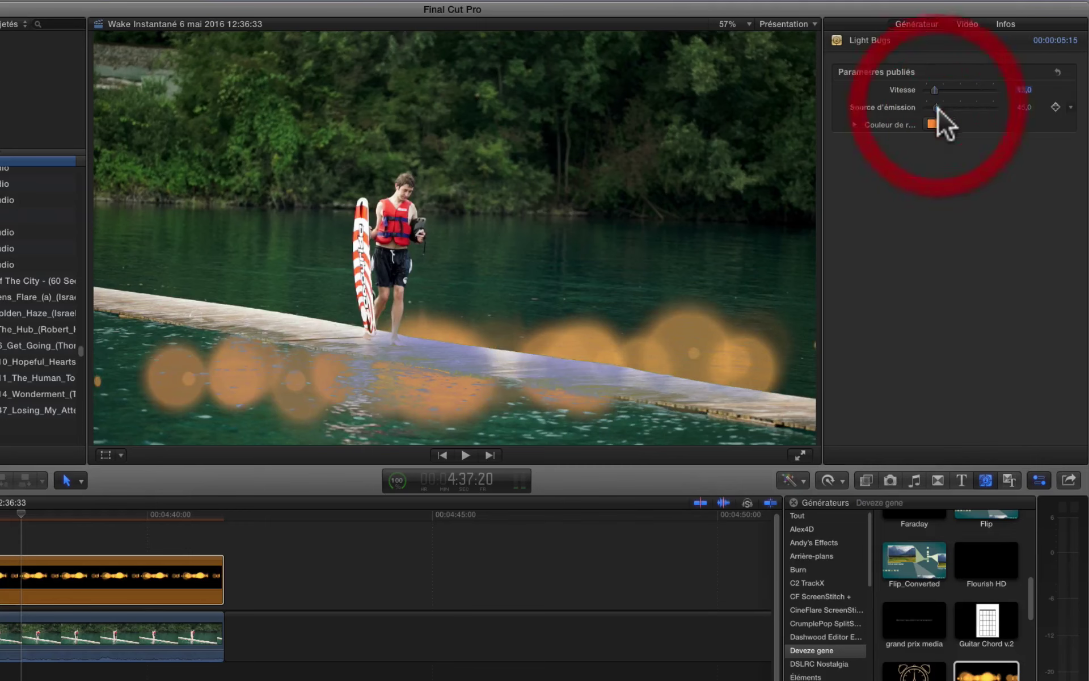
{"action": "left_click", "coordinate": [951, 124]}
{"action": "left_click", "coordinate": [943, 152]}
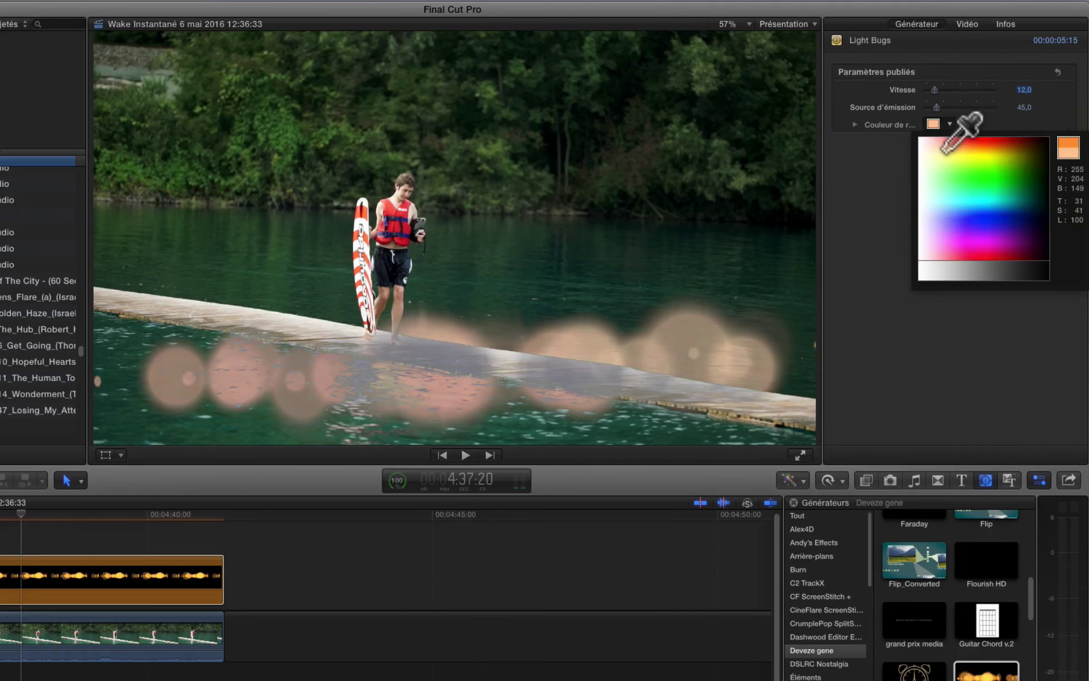
{"action": "left_click", "coordinate": [978, 159]}
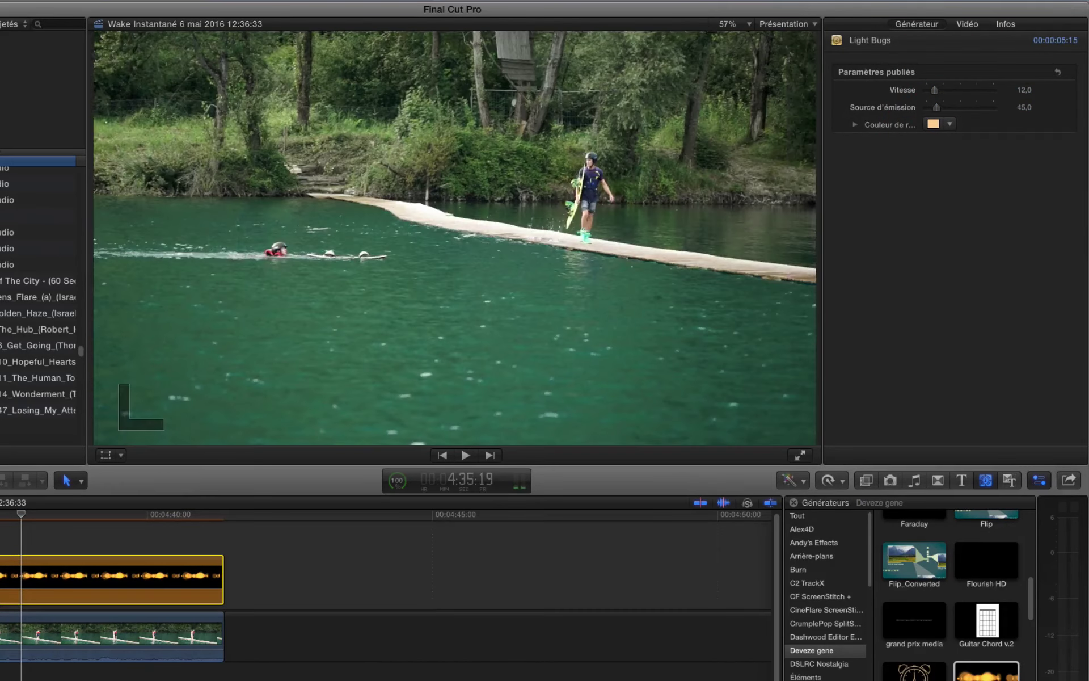
{"action": "key", "text": "space"}
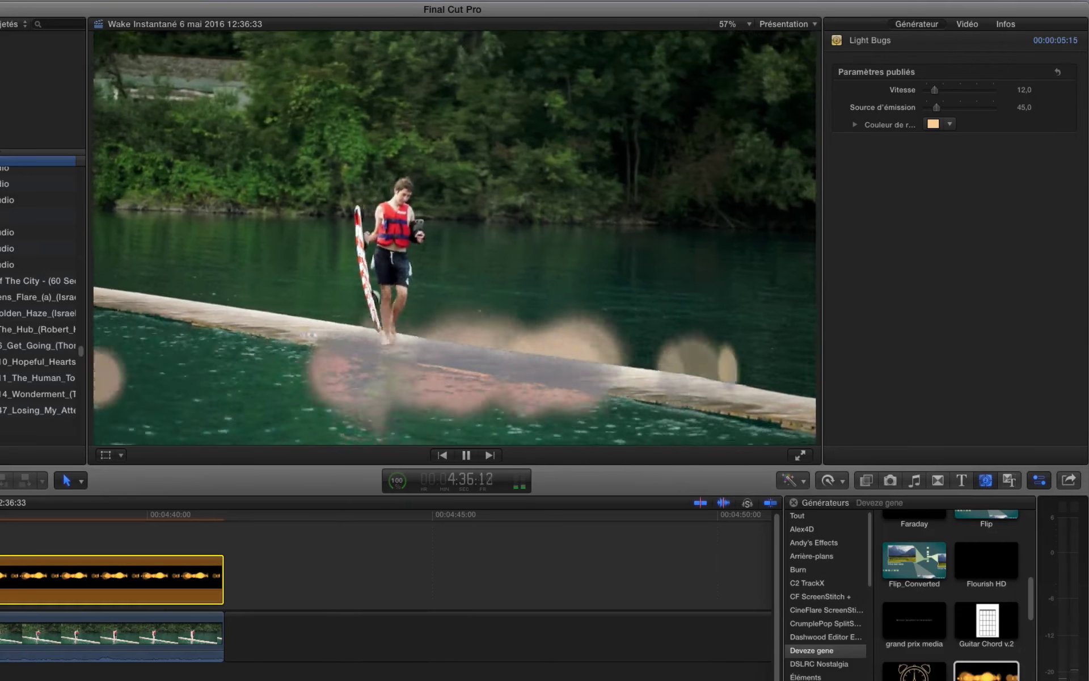
{"action": "key", "text": "space"}
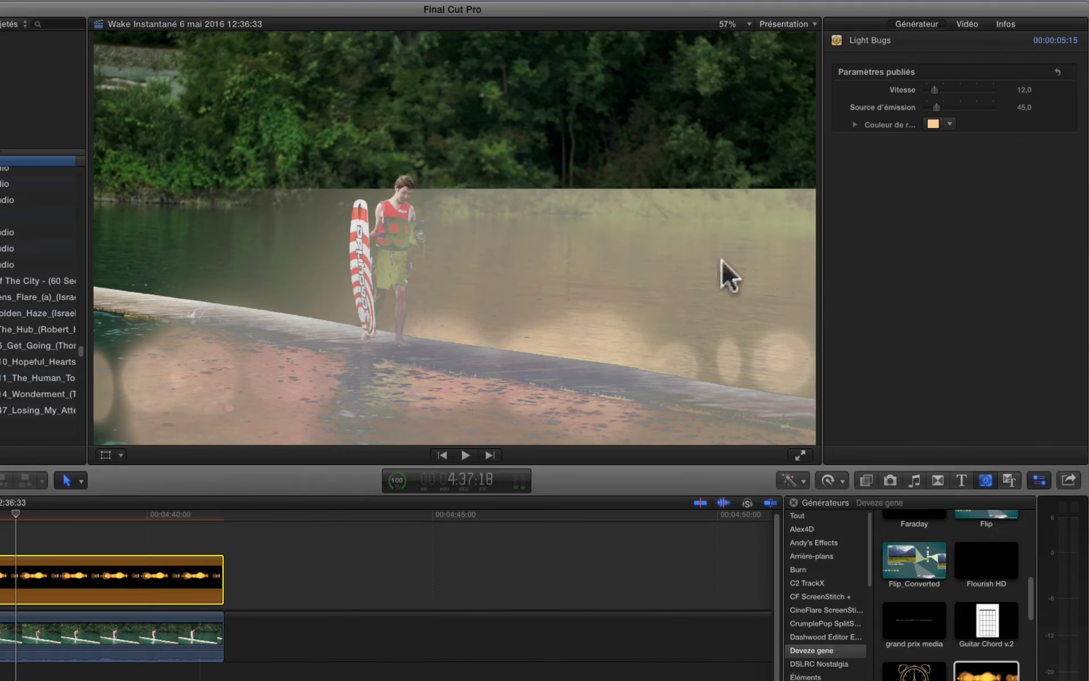
- Set the Light Bugs generator's Source d'émission to 24 and its Vitesse to 7, checking the look in playback
{"action": "left_click_drag", "start_coordinate": [936, 108], "coordinate": [934, 91]}
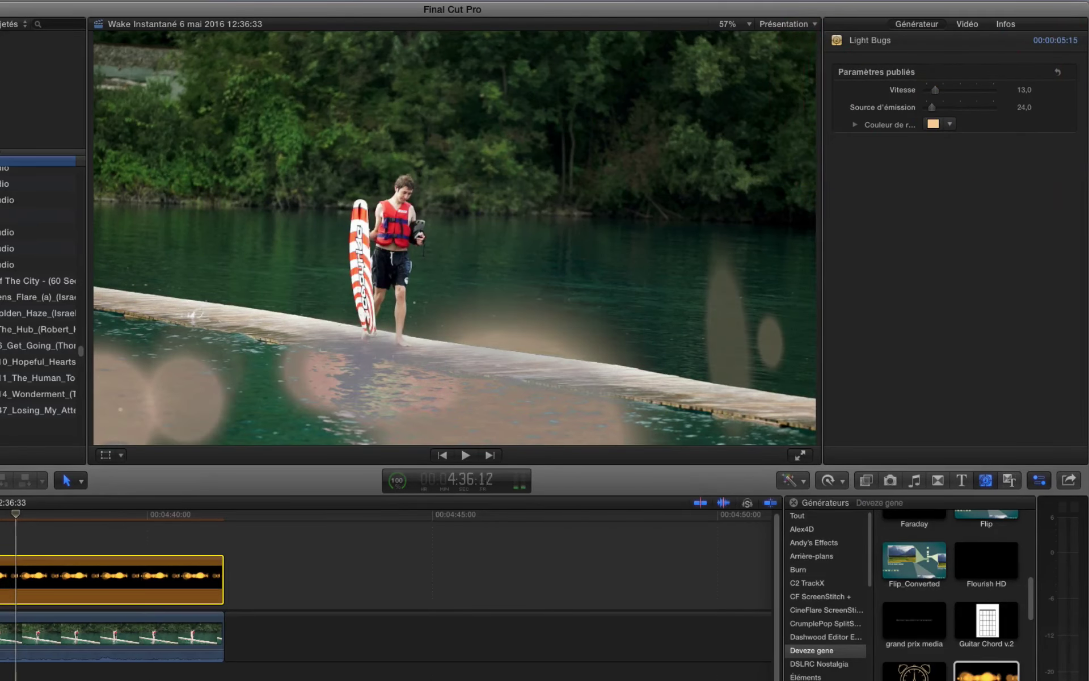
{"action": "key", "text": "space"}
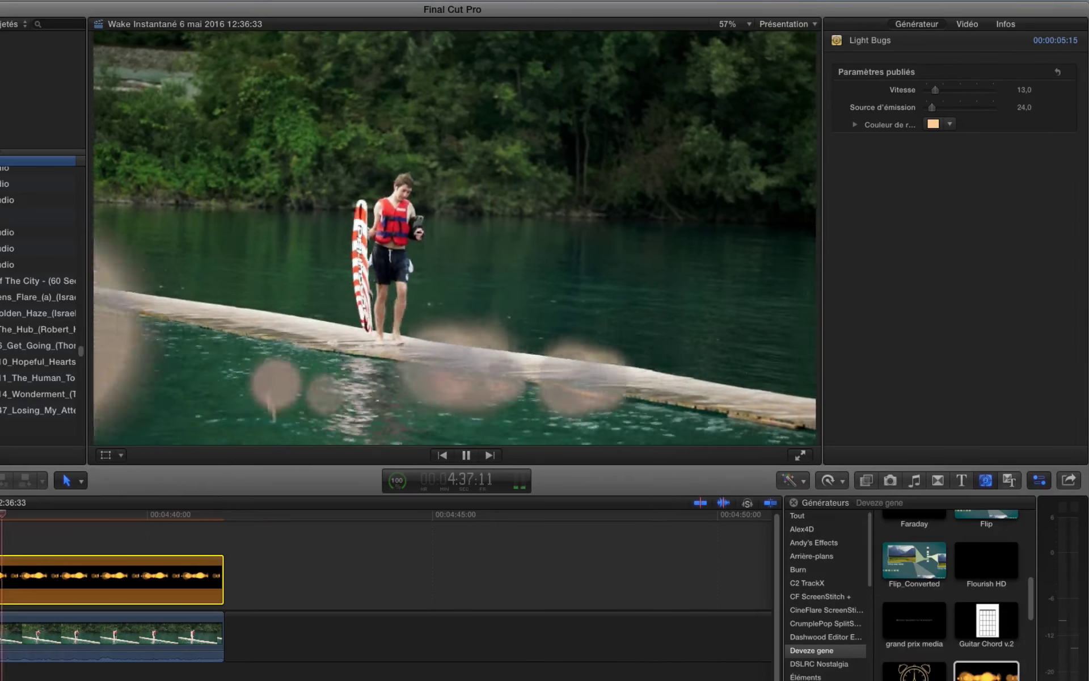
{"action": "key", "text": "space"}
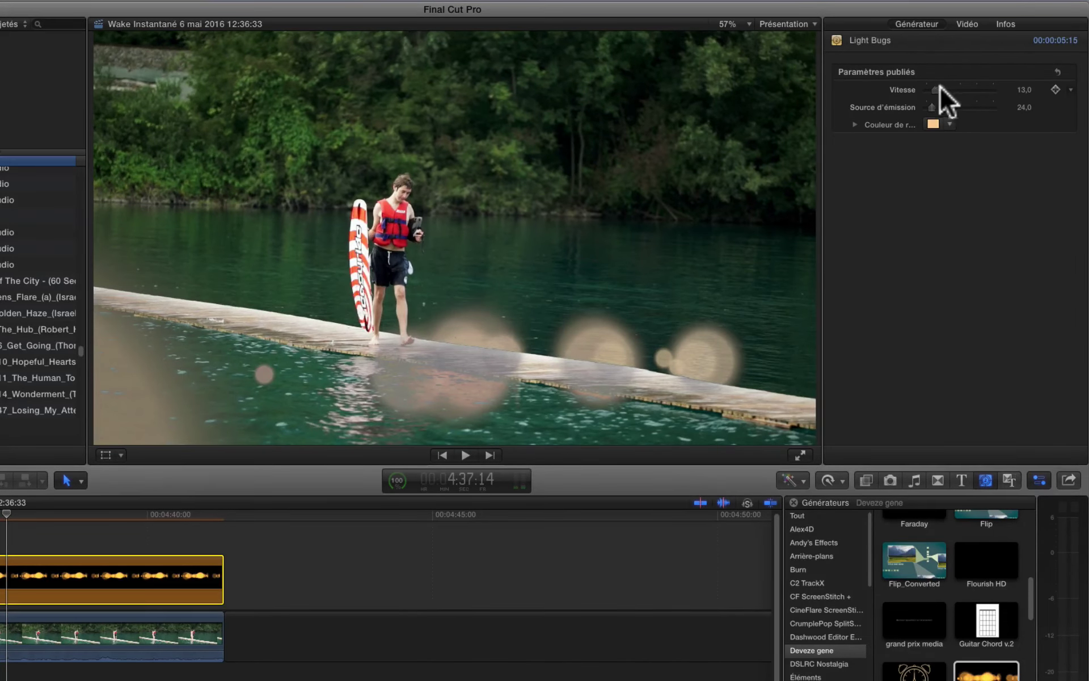
{"action": "left_click_drag", "start_coordinate": [941, 88], "coordinate": [932, 87]}
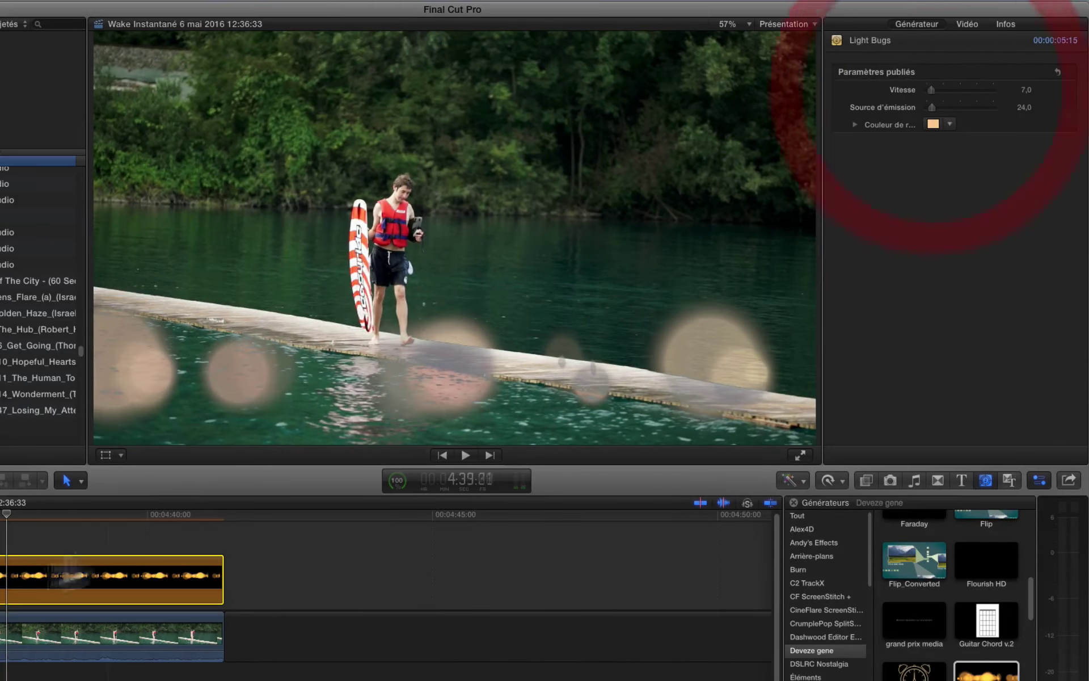
{"action": "key", "text": "space"}
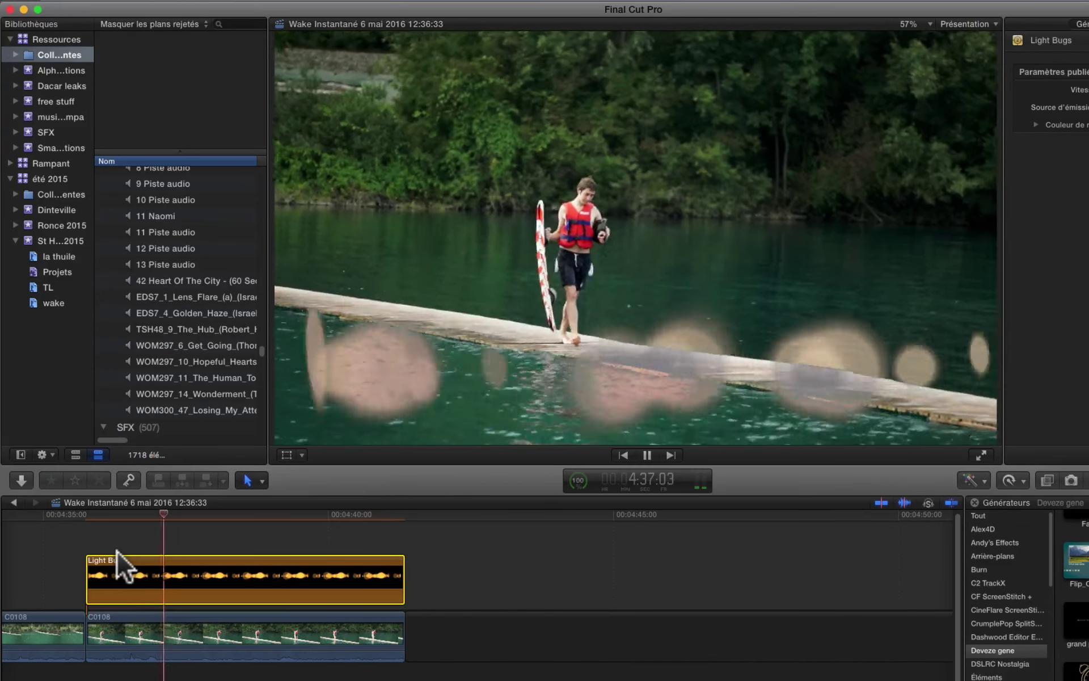
{"action": "key", "text": "space"}
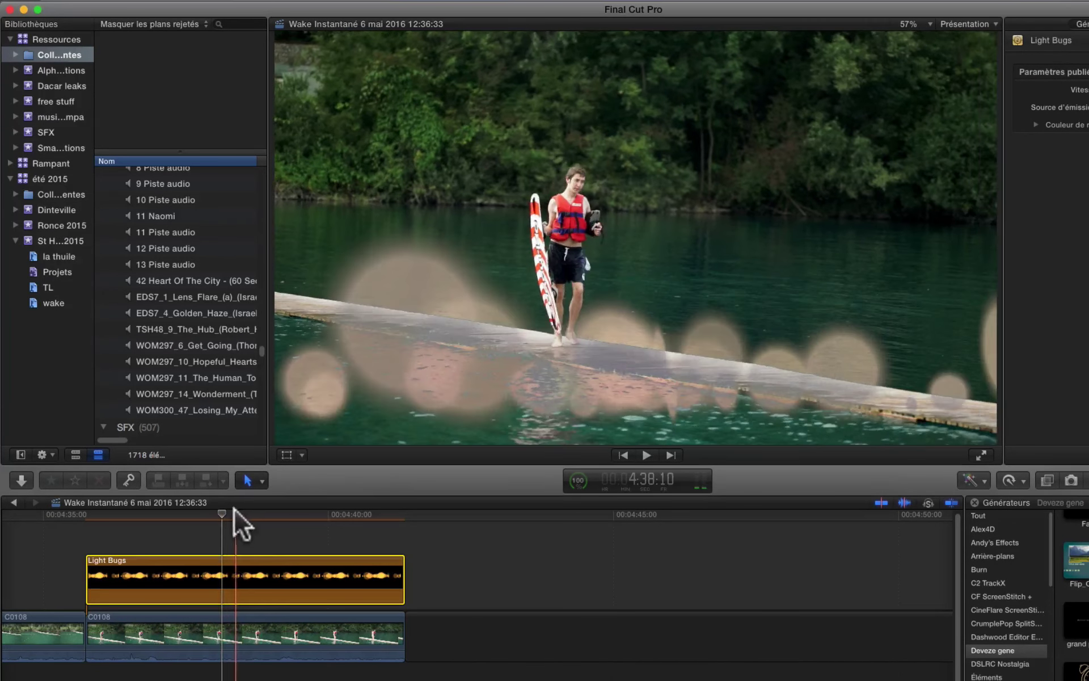
- Apply the Masque gradué effect to the Light Bugs clip with the playhead parked at 4:37:00
{"action": "left_click_drag", "start_coordinate": [223, 511], "coordinate": [158, 534]}
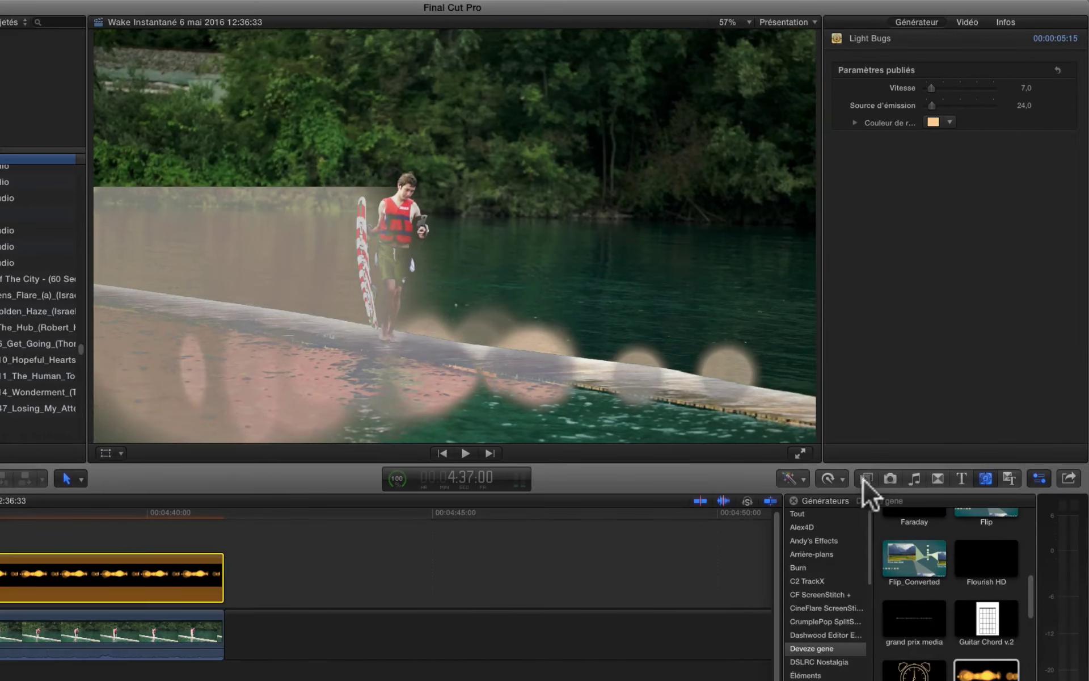
{"action": "left_click", "coordinate": [865, 479]}
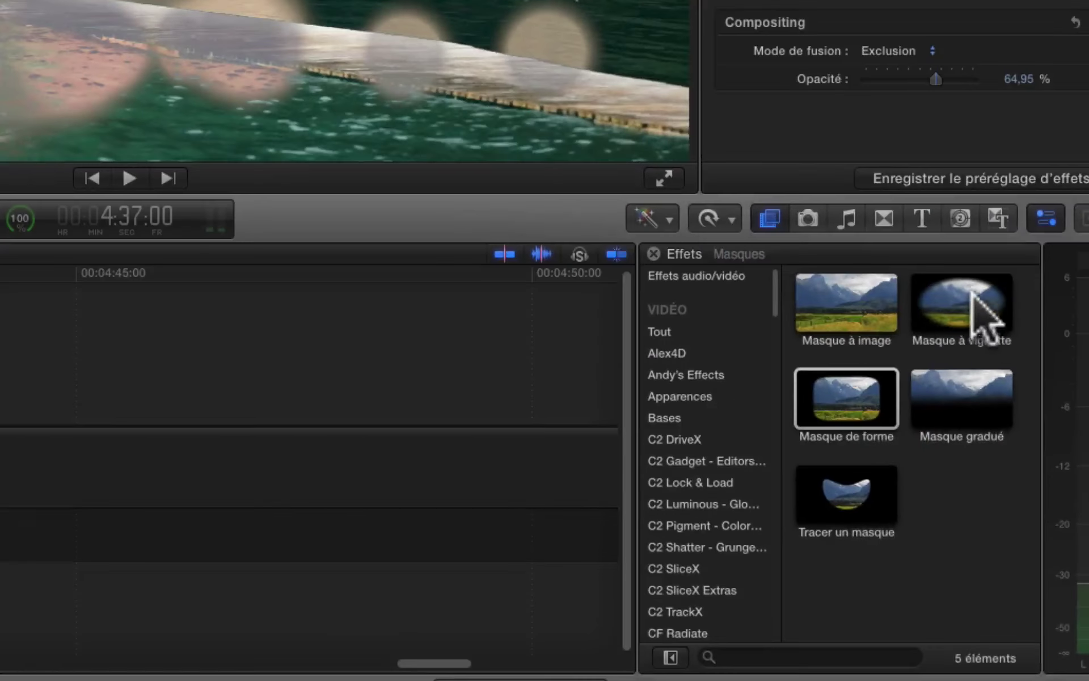
{"action": "left_click_drag", "start_coordinate": [978, 423], "coordinate": [300, 589]}
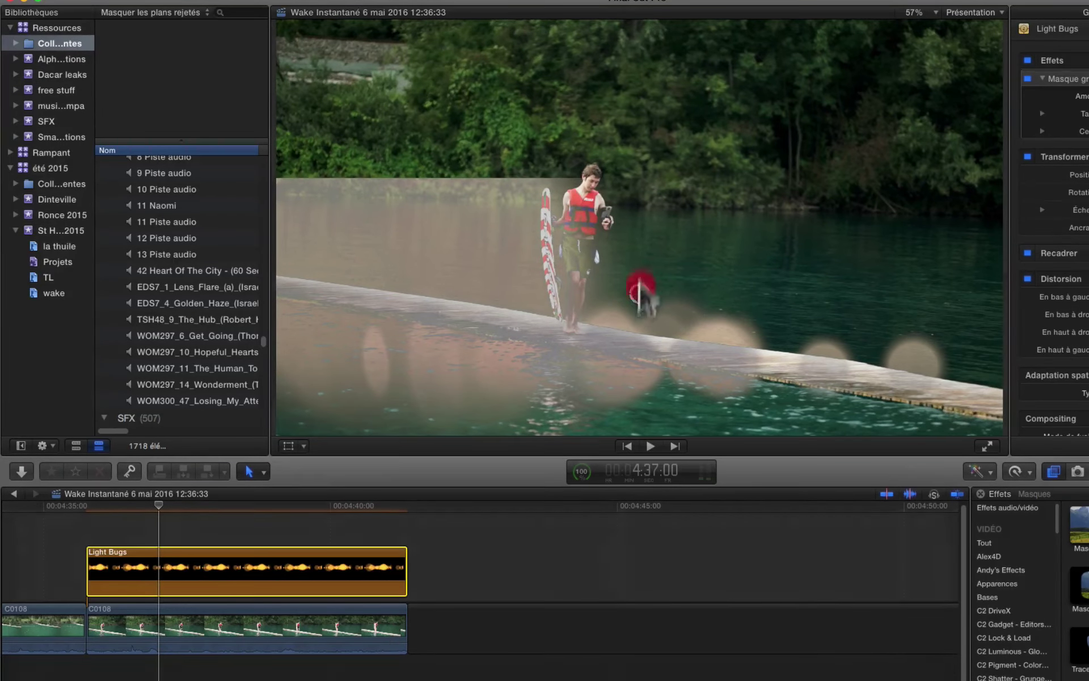
- Position the gradient mask's two handles between the far water surface and the floating walkway to fade the generator's hard upper edge, and review playback
{"action": "left_click_drag", "start_coordinate": [639, 290], "coordinate": [645, 204]}
{"action": "left_click_drag", "start_coordinate": [639, 392], "coordinate": [653, 160]}
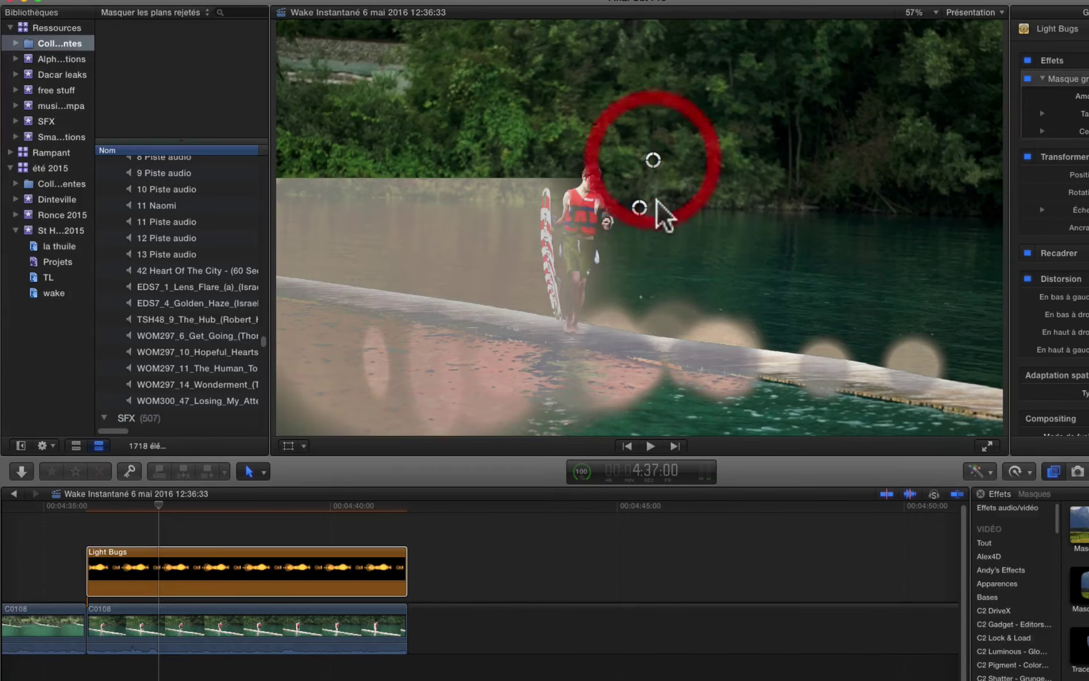
{"action": "left_click_drag", "start_coordinate": [642, 206], "coordinate": [652, 324]}
{"action": "left_click_drag", "start_coordinate": [670, 267], "coordinate": [655, 255]}
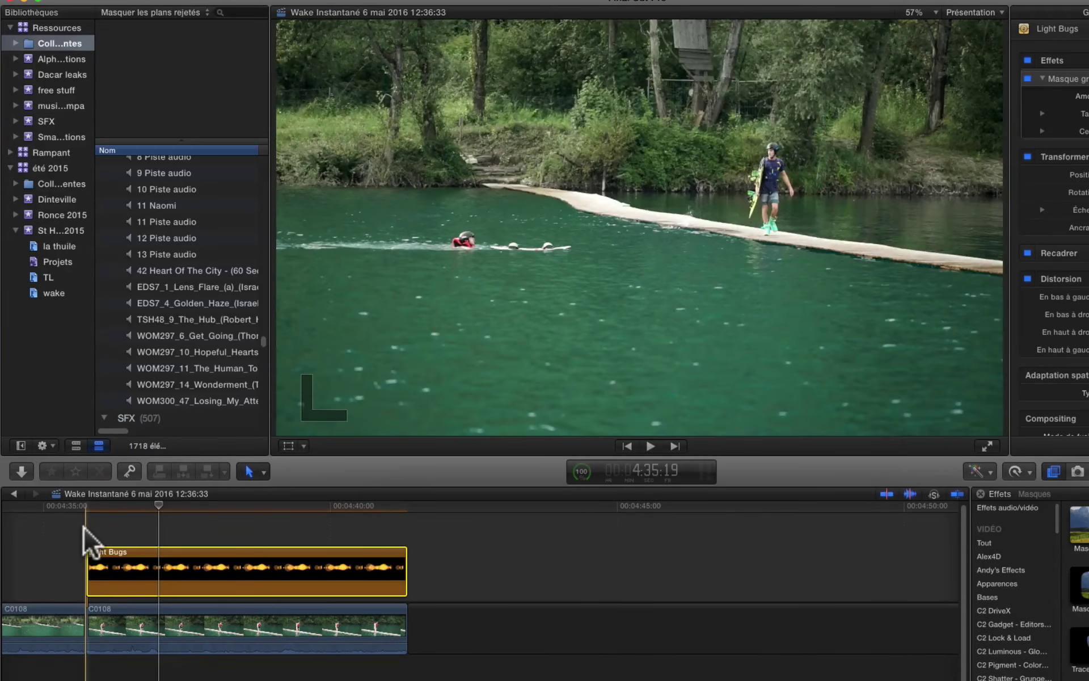
{"action": "key", "text": "space"}
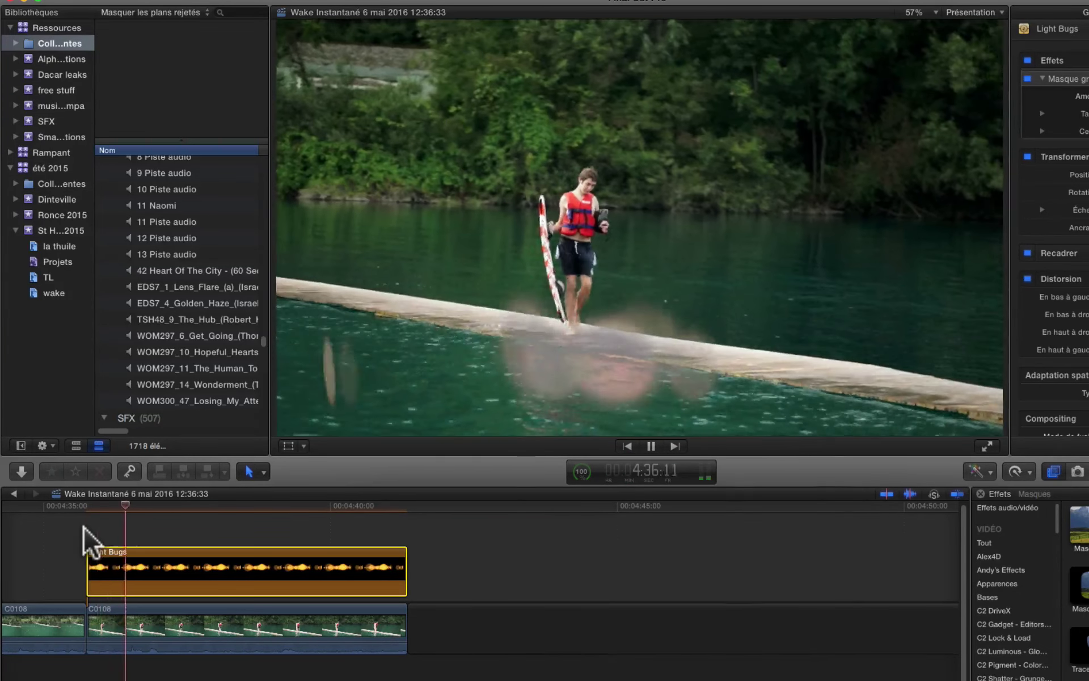
{"action": "key", "text": "space"}
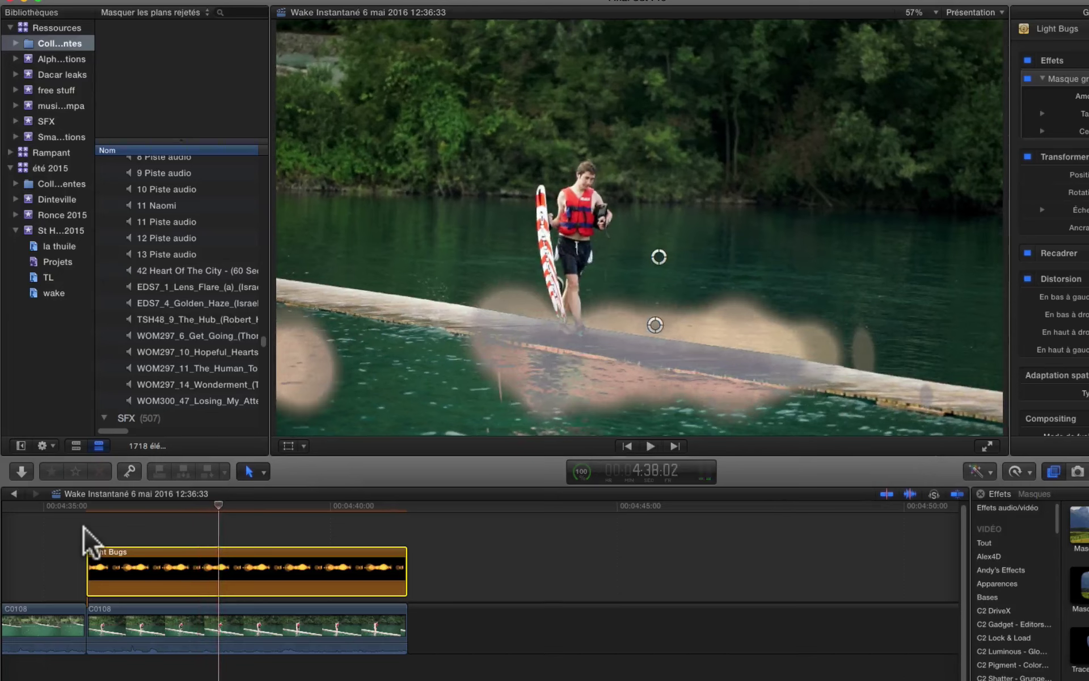
{"action": "key", "text": "space"}
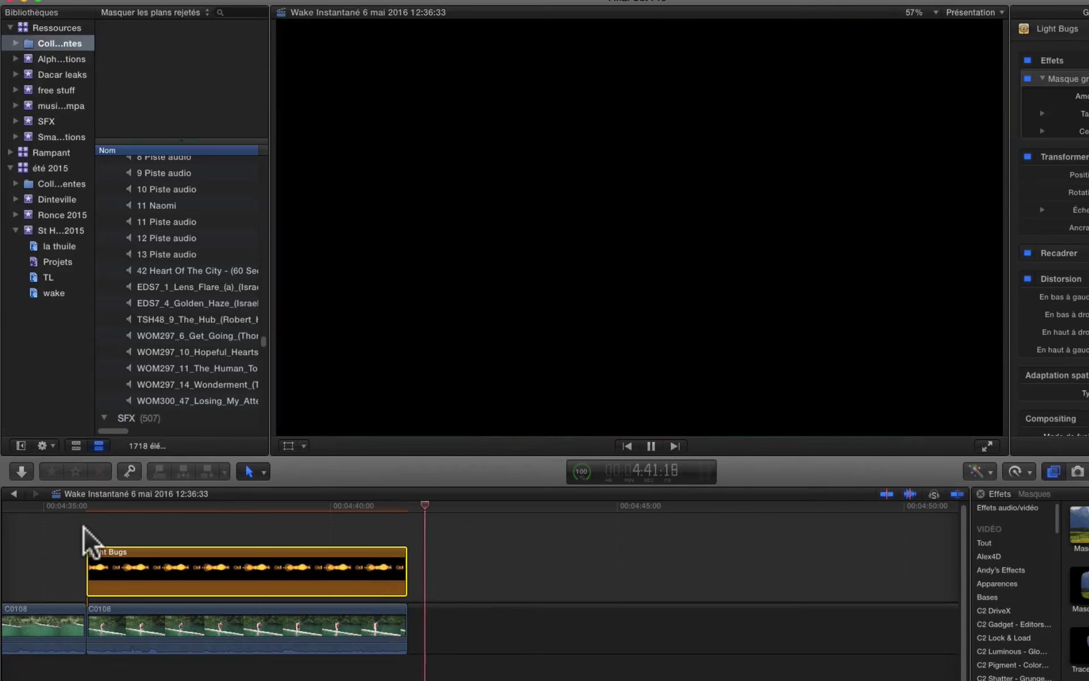
{"action": "left_click", "coordinate": [229, 505]}
{"action": "key", "text": "space"}
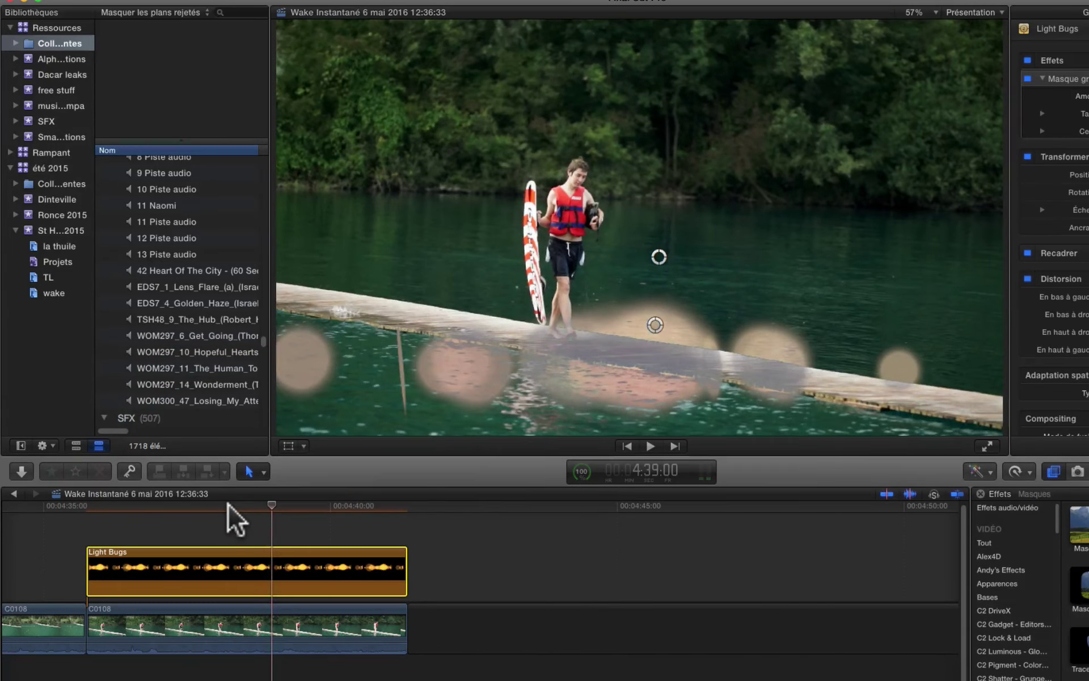
- Switch to Motion and preview the Coordinates item from the Art vectoriel category of the content library
{"action": "key", "text": "super+Tab"}
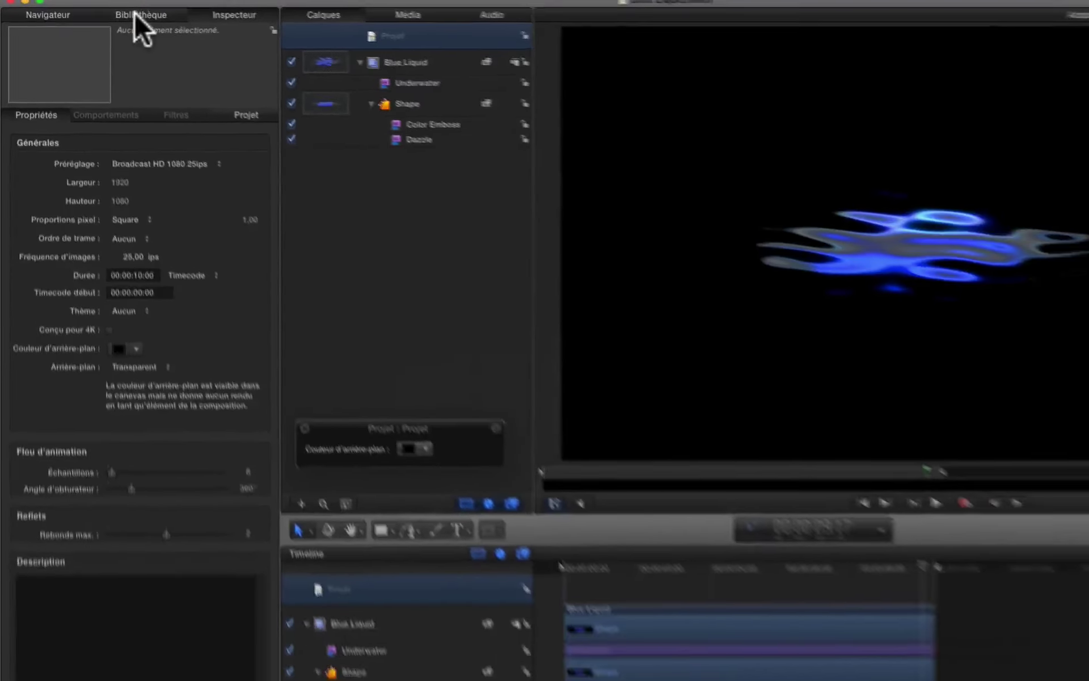
{"action": "left_click", "coordinate": [134, 11]}
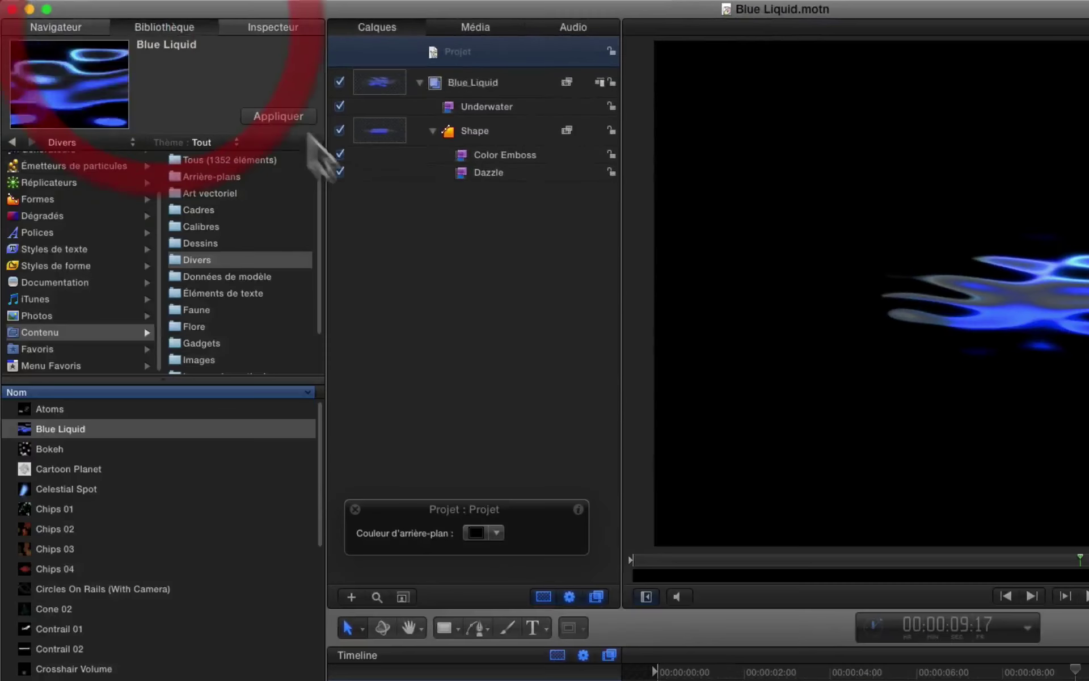
{"action": "left_click", "coordinate": [220, 193]}
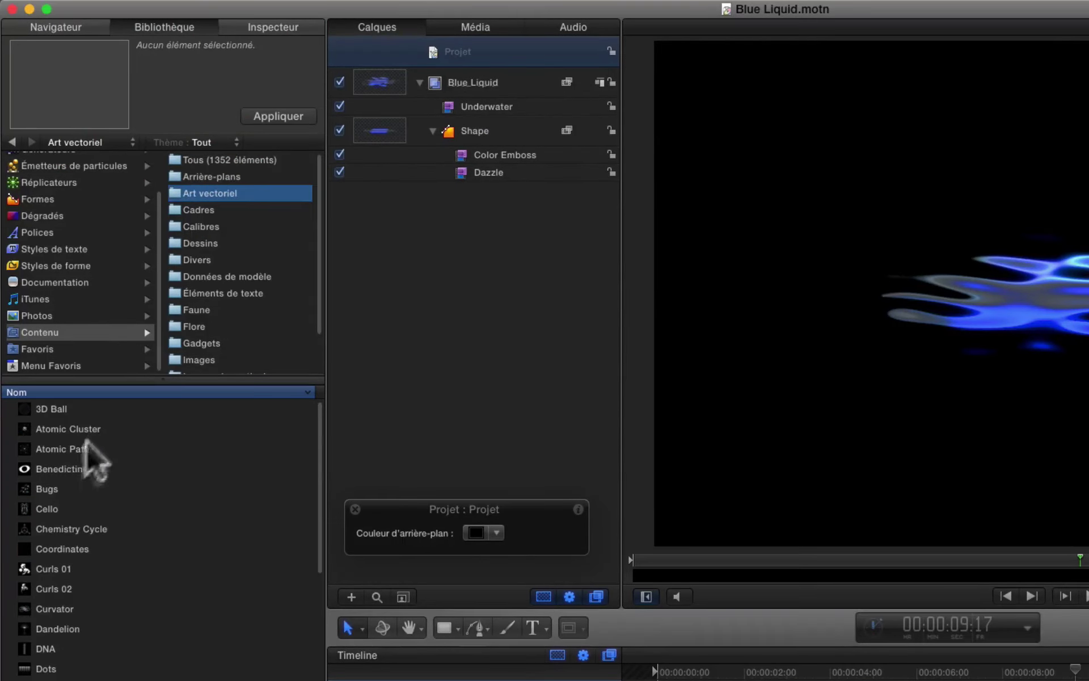
{"action": "left_click", "coordinate": [62, 550]}
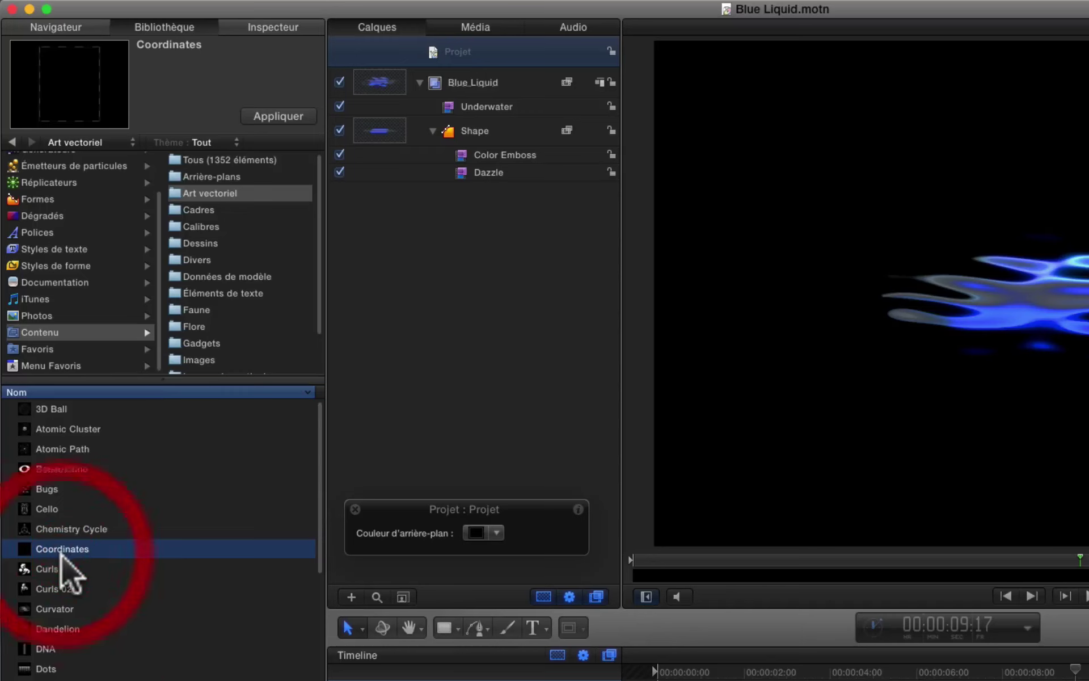
- Examine the Calibres content category by previewing Future Data 01 through 04, Future Data Ruler and EQ 01
{"action": "left_click", "coordinate": [211, 222]}
{"action": "left_click", "coordinate": [59, 449]}
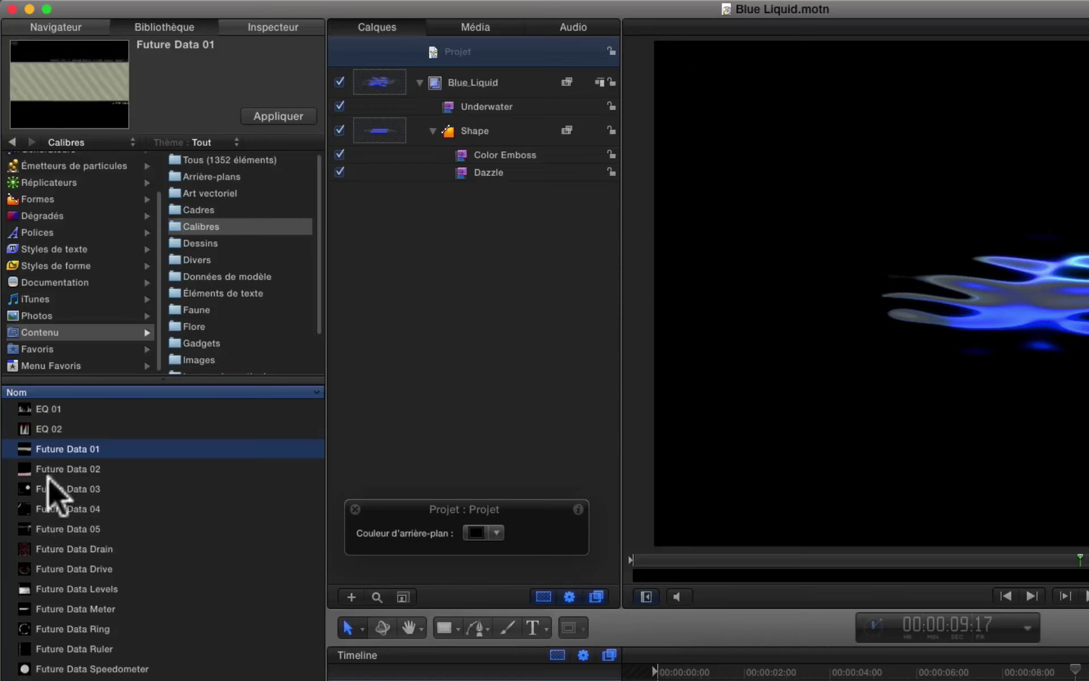
{"action": "left_click", "coordinate": [48, 475]}
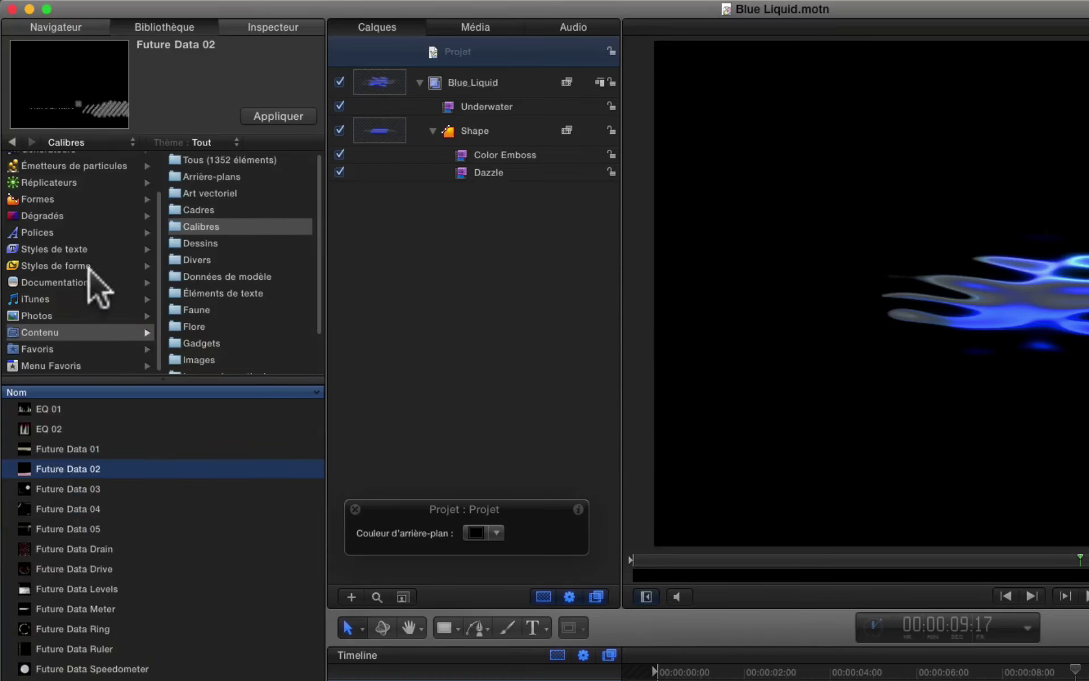
{"action": "left_click", "coordinate": [68, 489]}
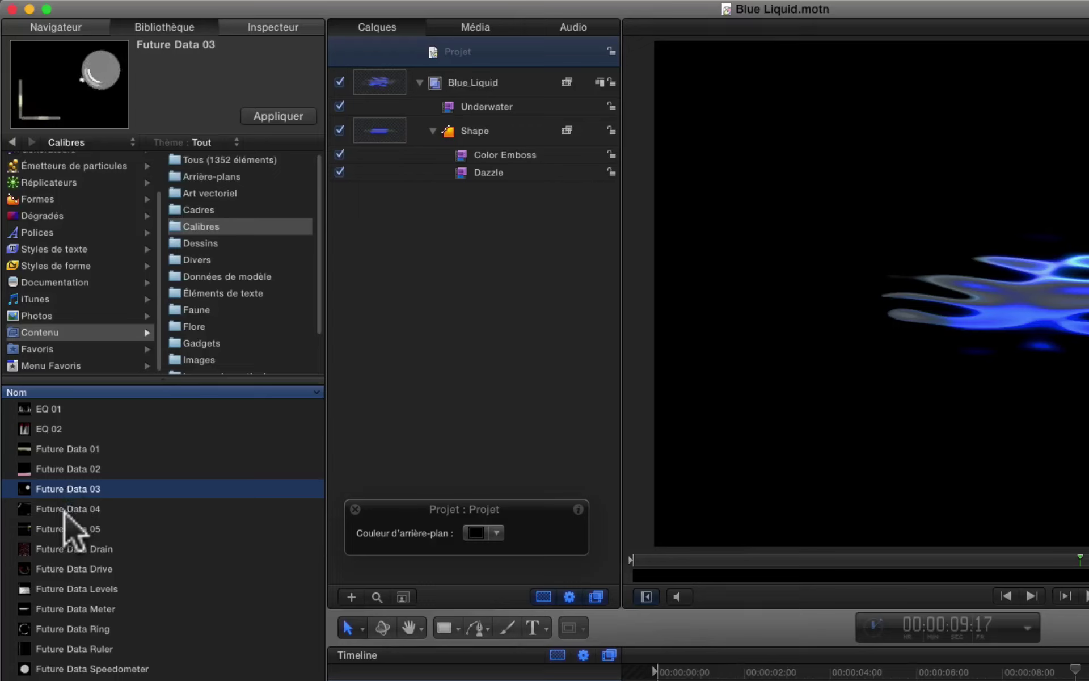
{"action": "left_click", "coordinate": [64, 509]}
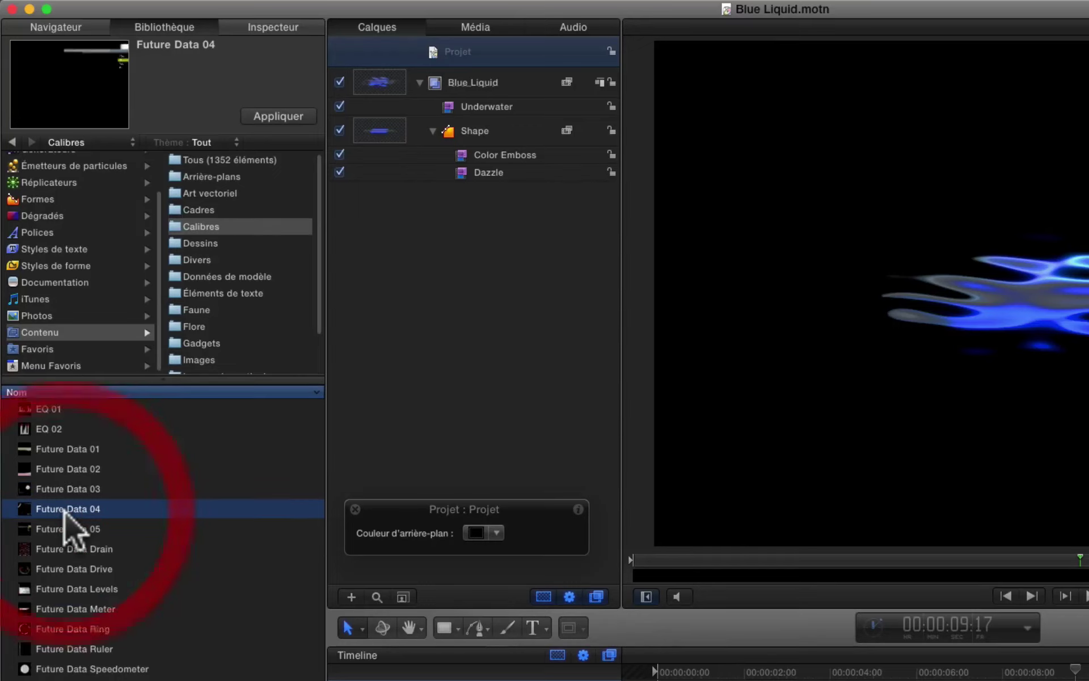
{"action": "left_click", "coordinate": [88, 650]}
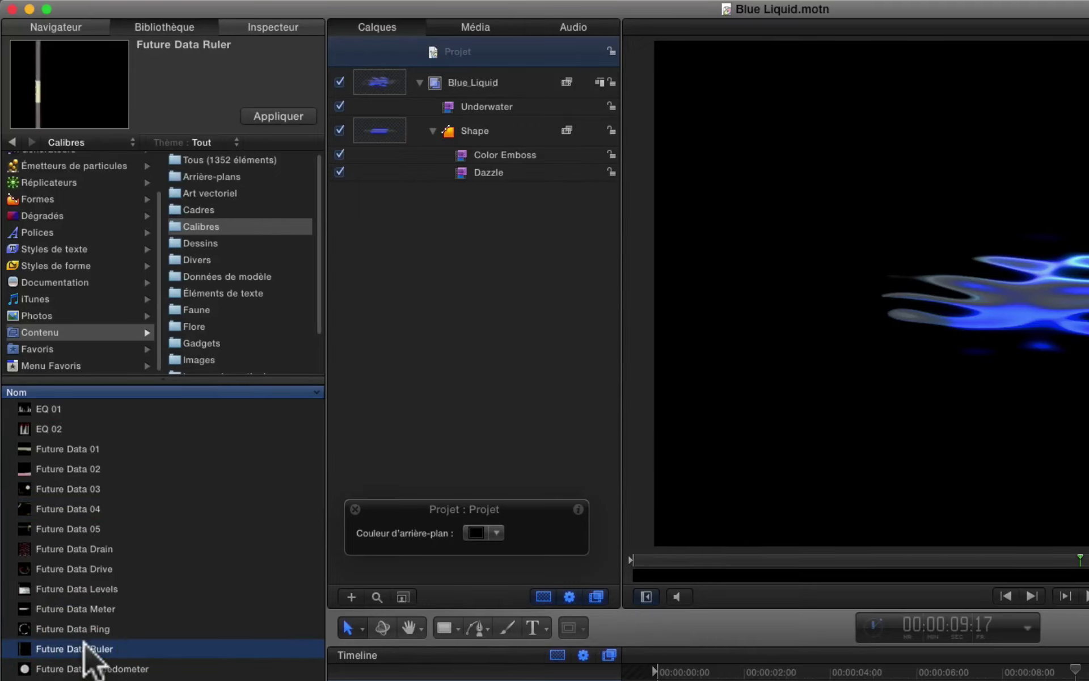
{"action": "key", "text": "Home"}
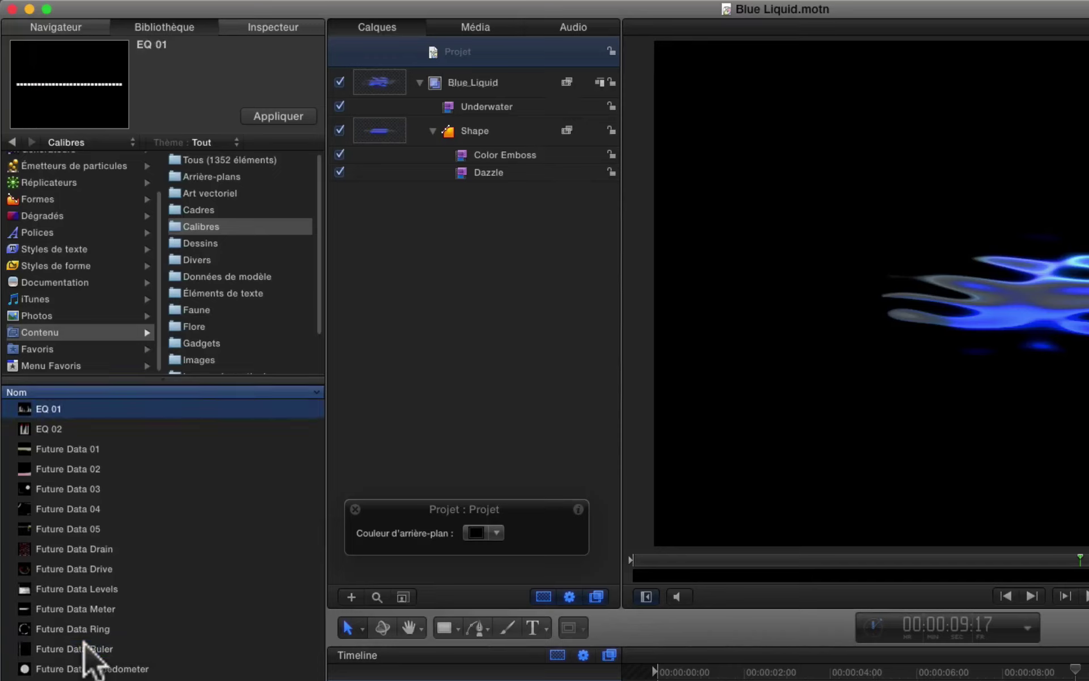